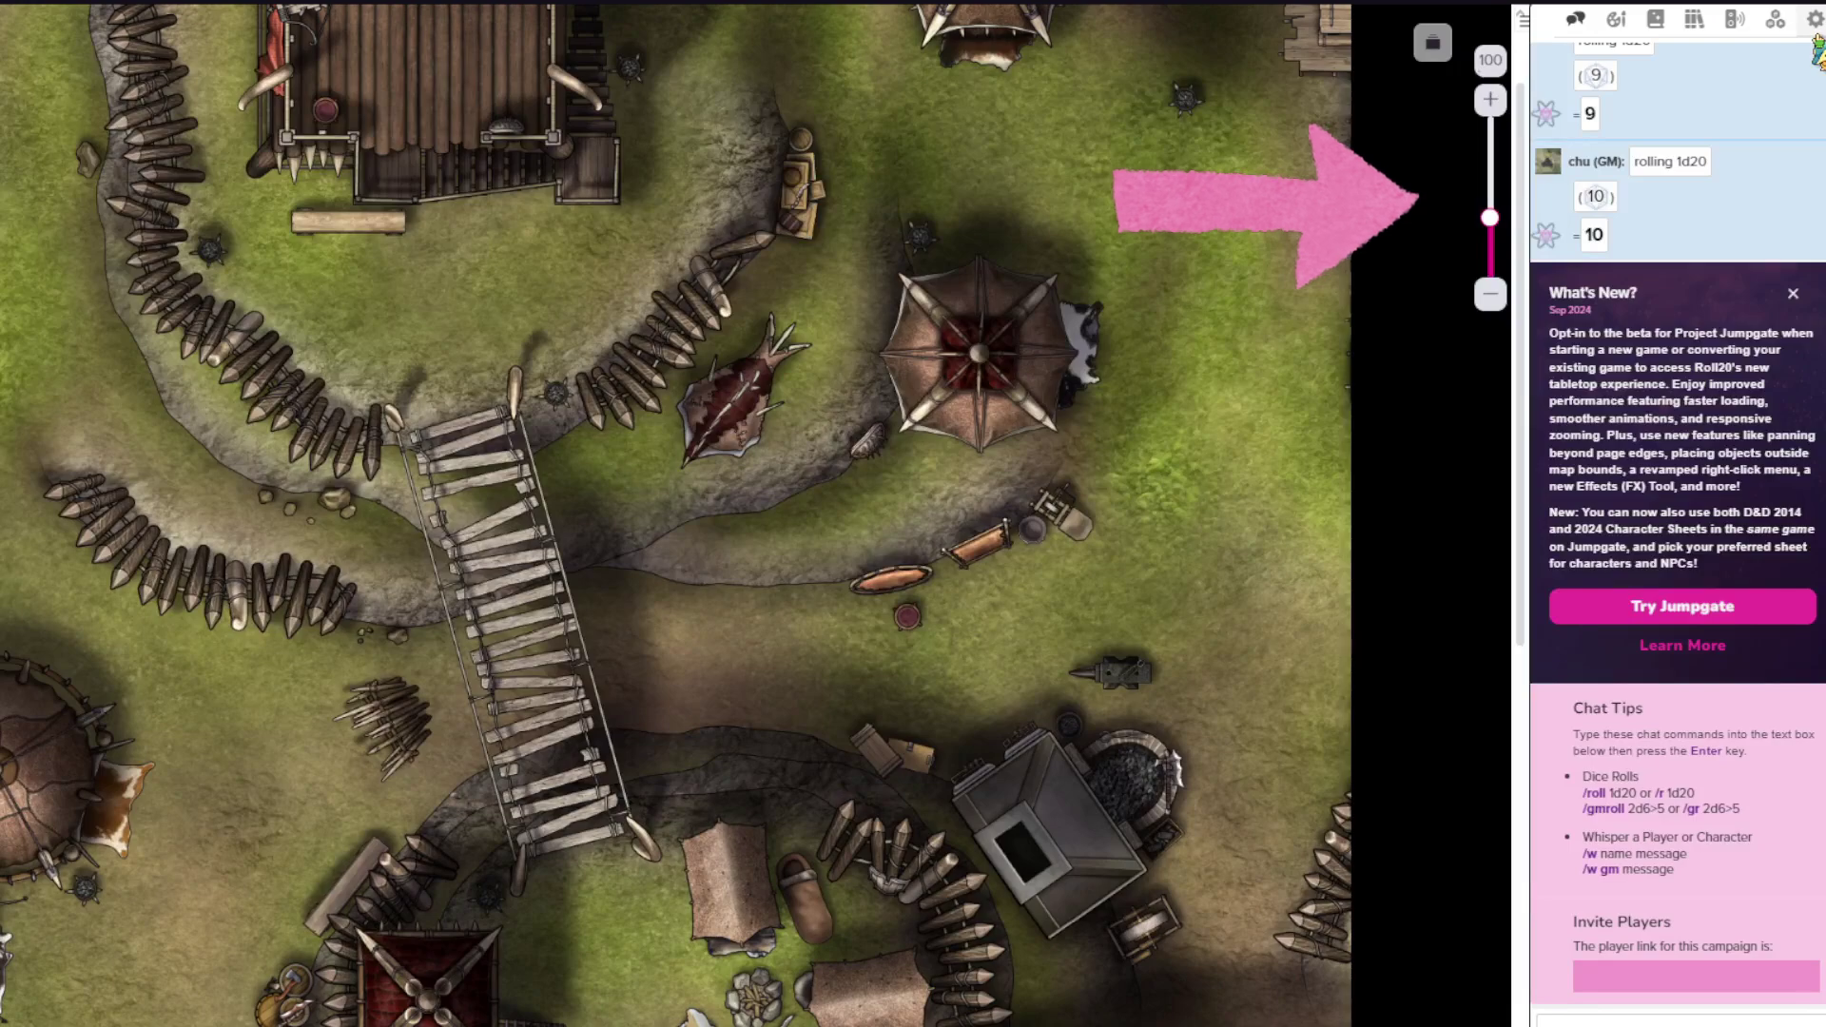
Open Roll20's Configure Devices dialog from Settings > Audio & Video.
click(1814, 19)
scroll(1652, 444, down, 2)
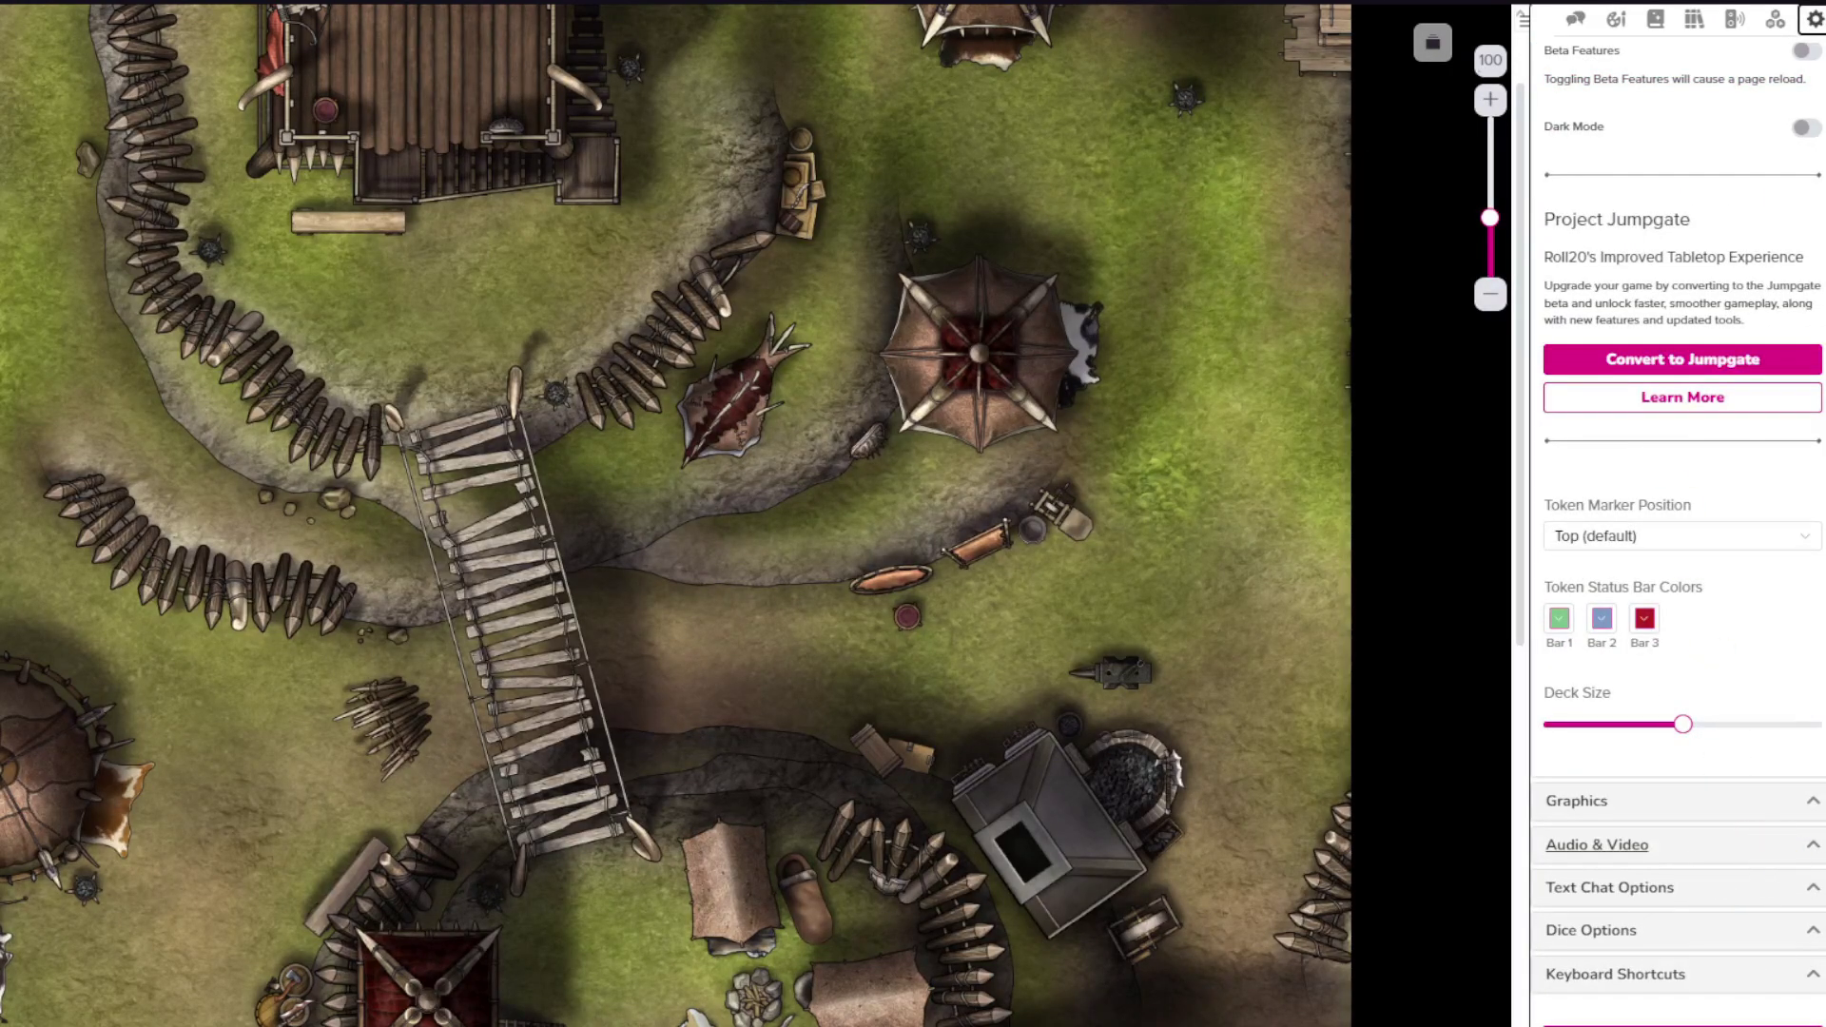
click(1798, 845)
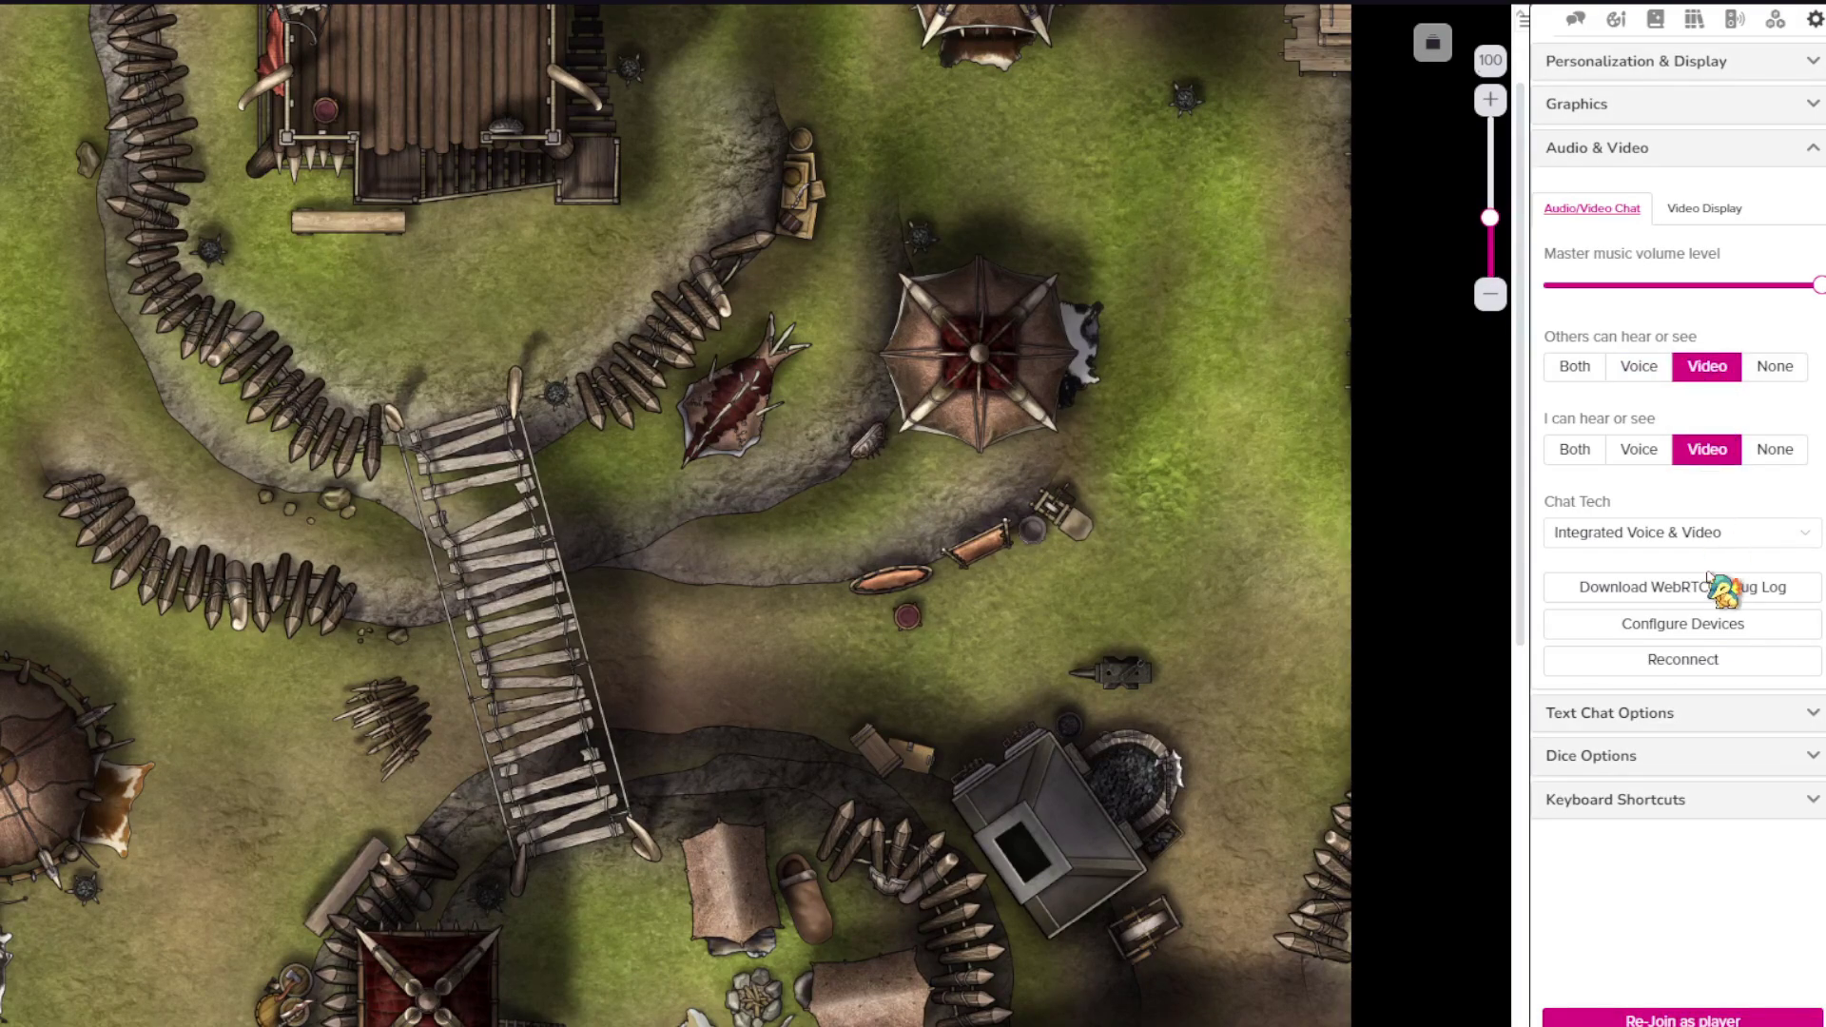
click(1715, 635)
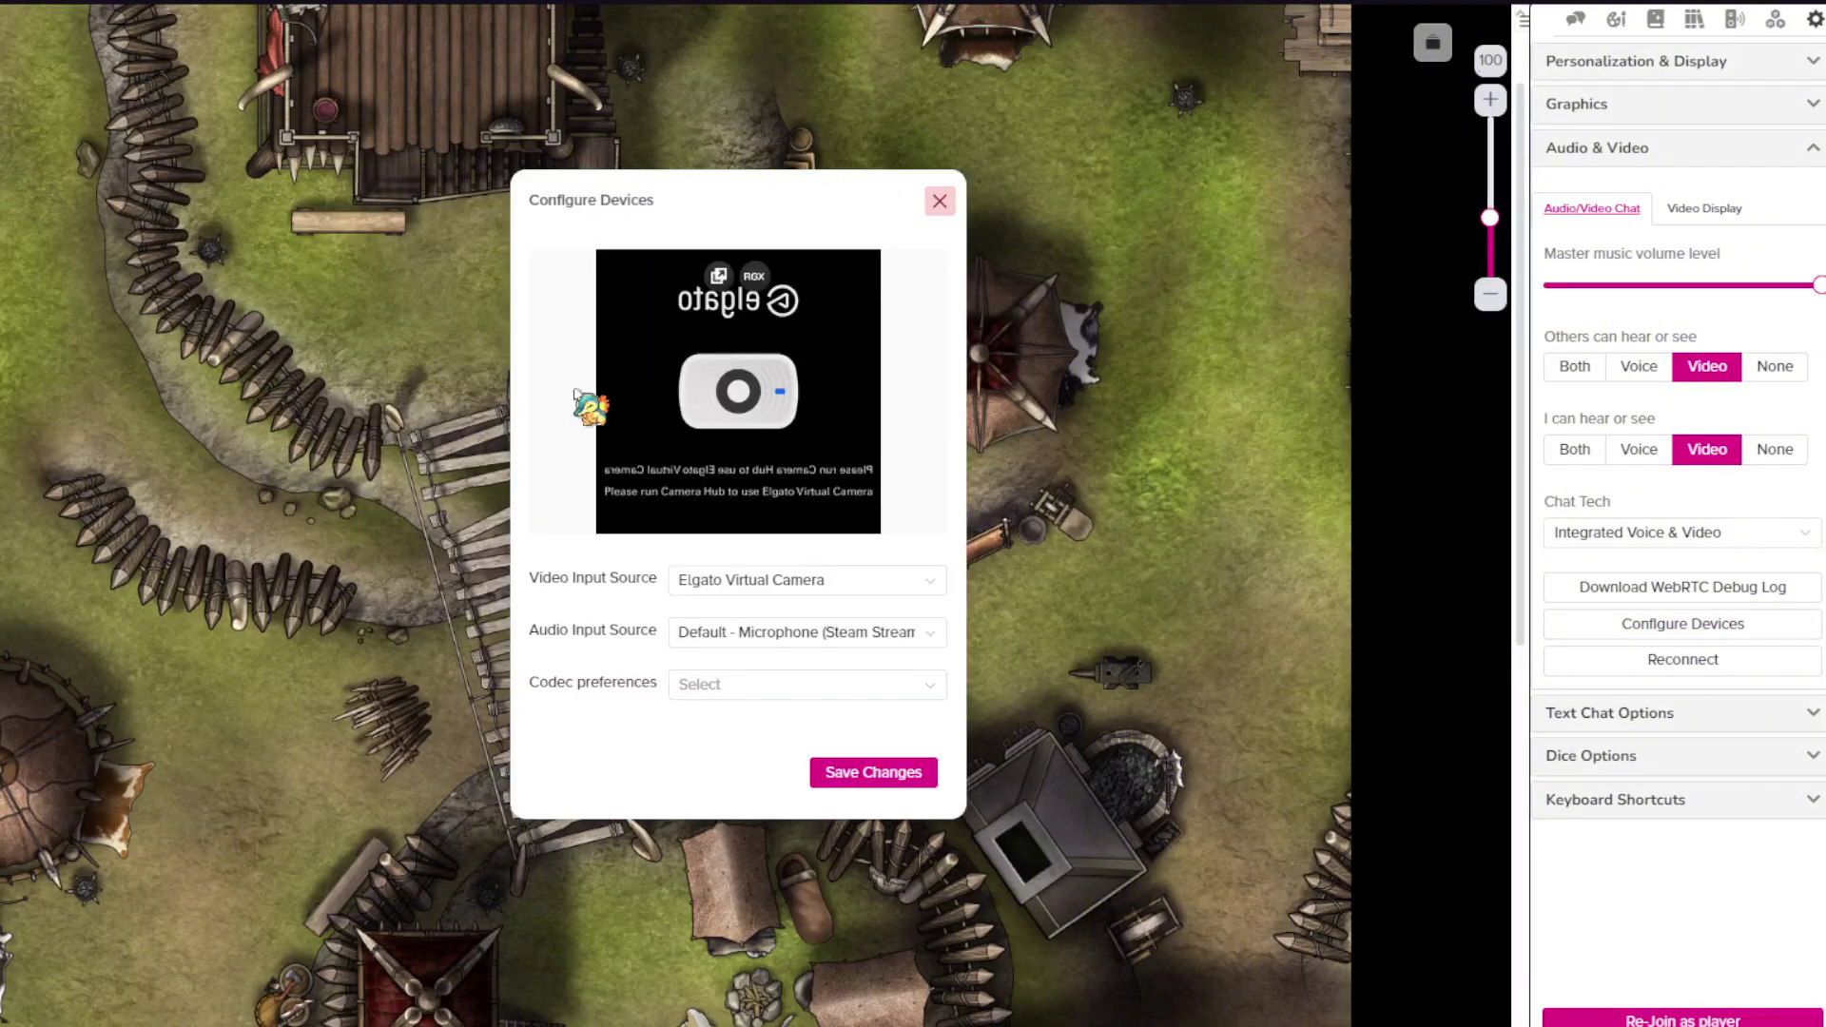
Choose VTubeStudioCam as the Video Input Source and save the changes.
click(931, 585)
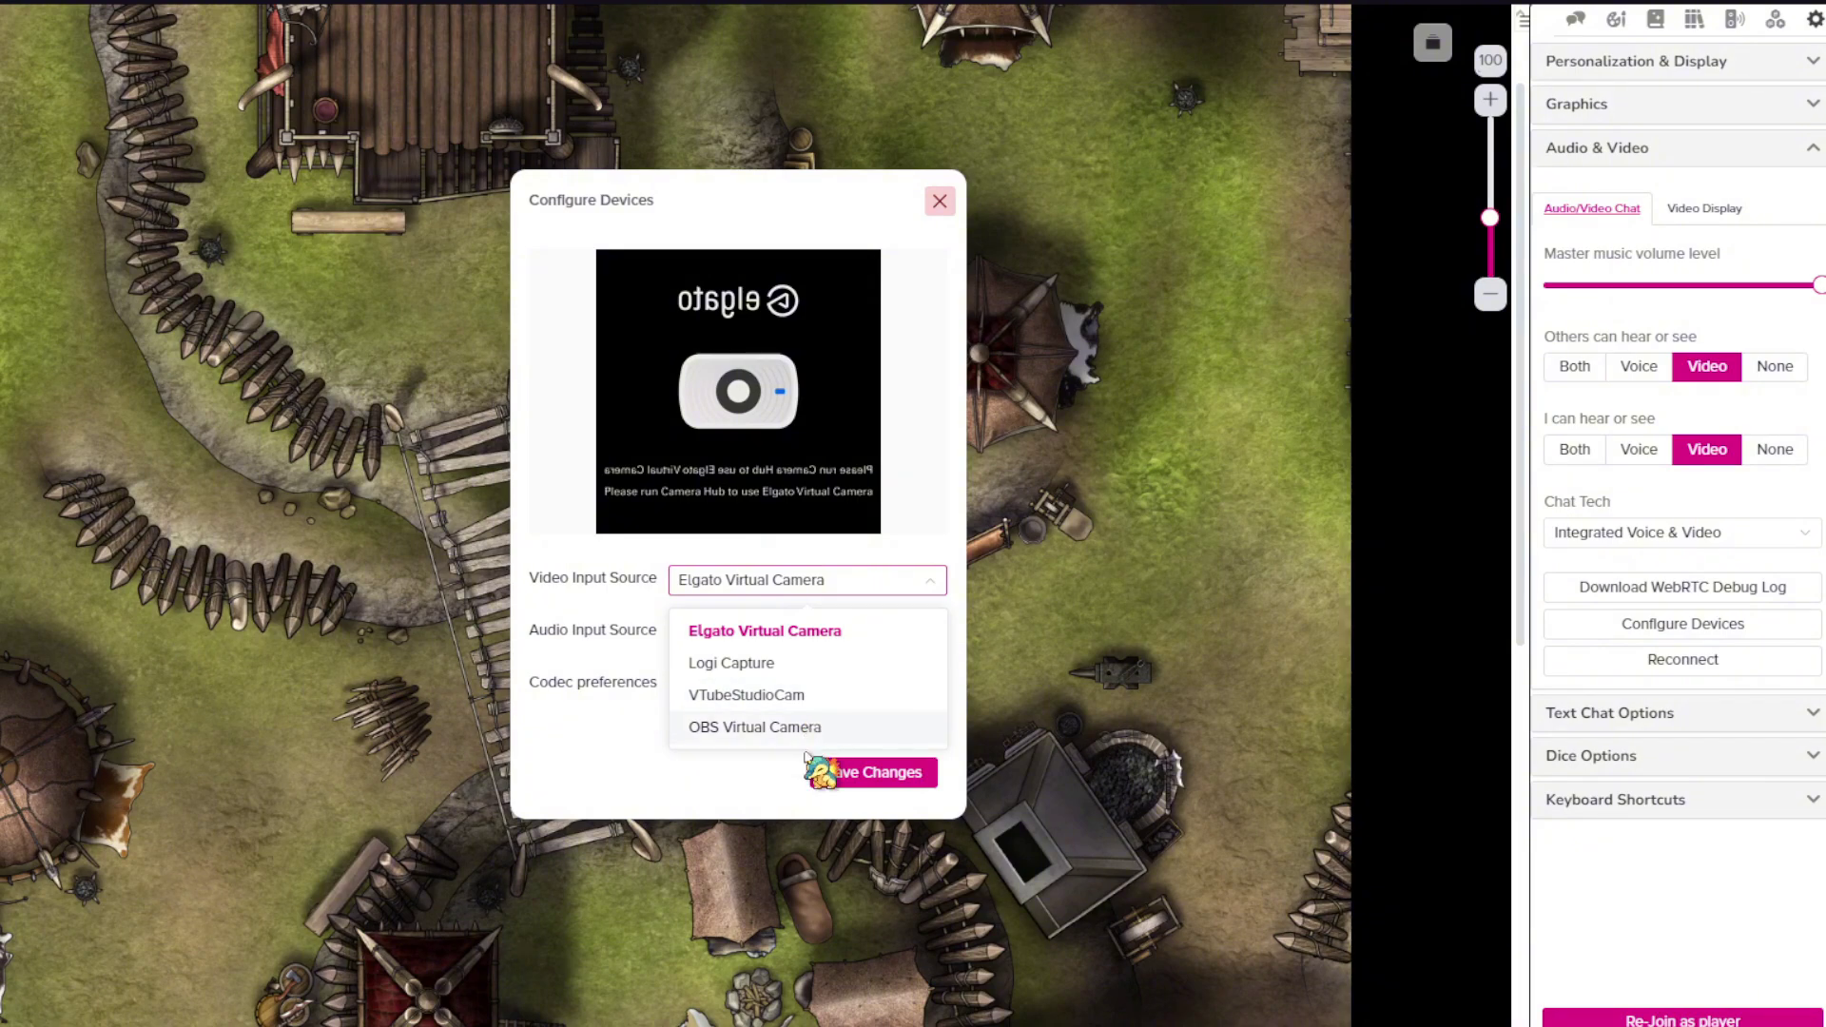
click(802, 696)
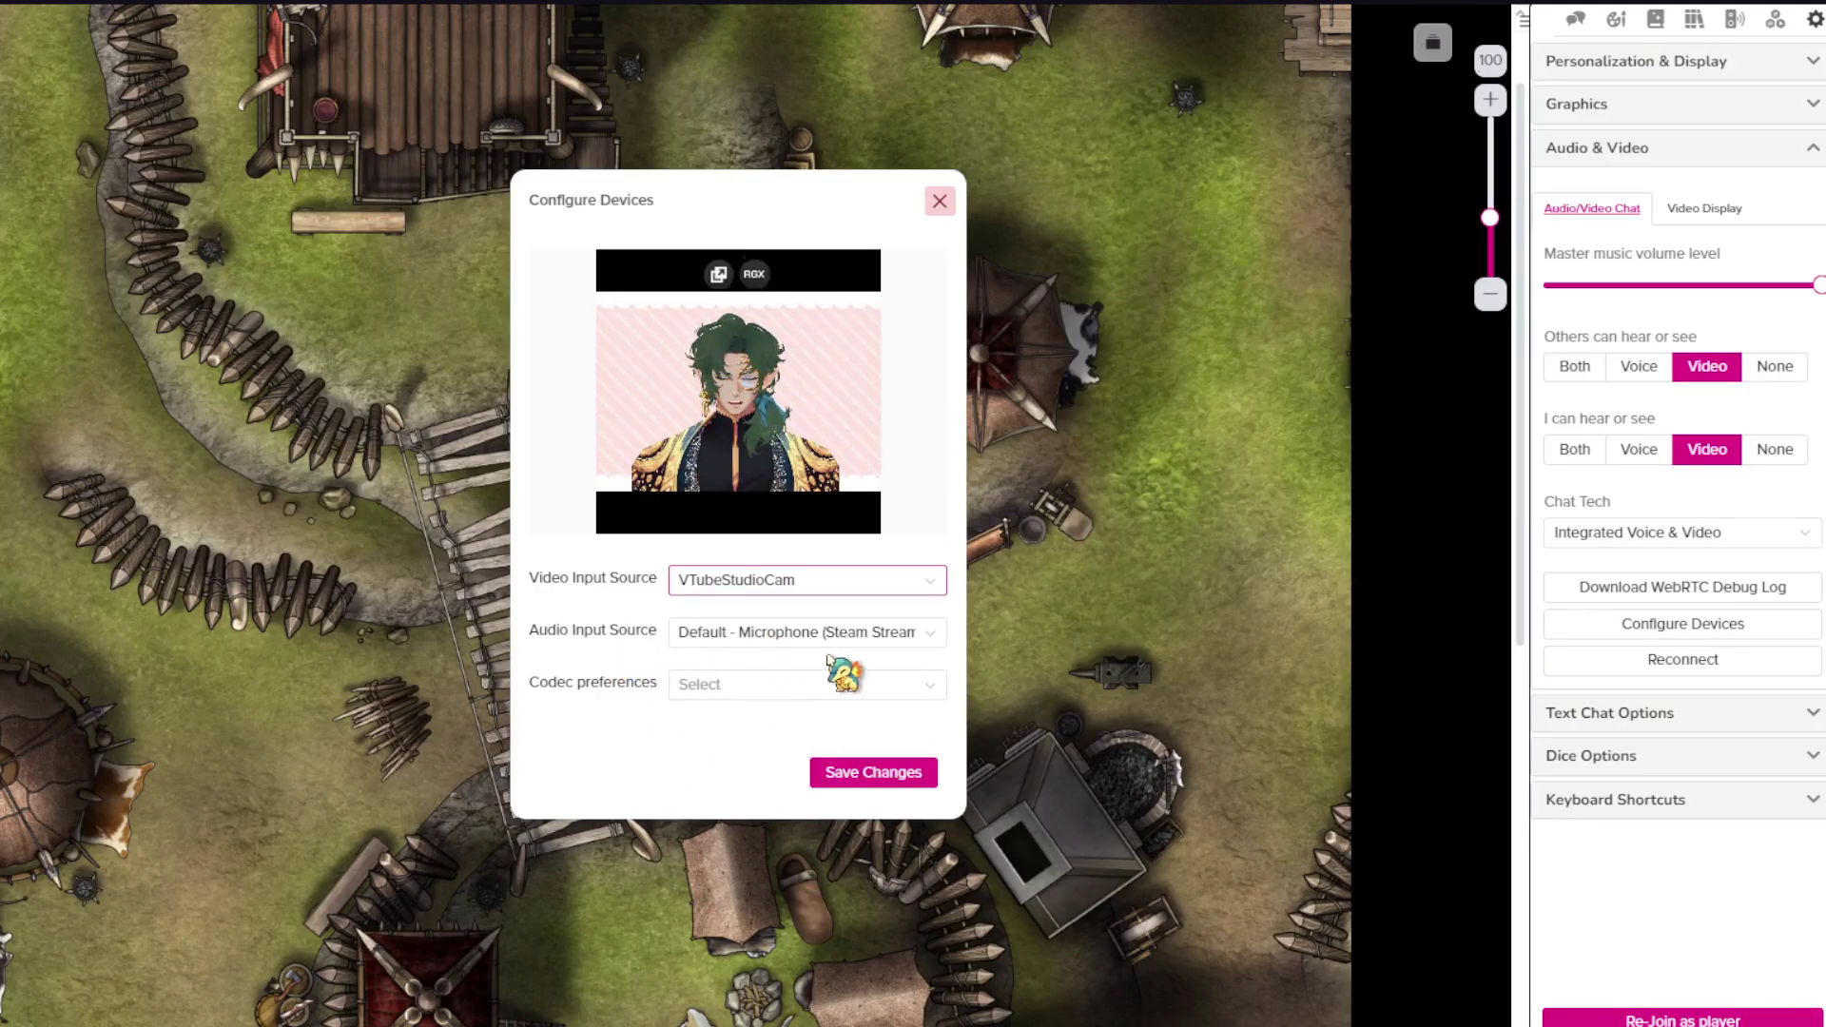
click(884, 773)
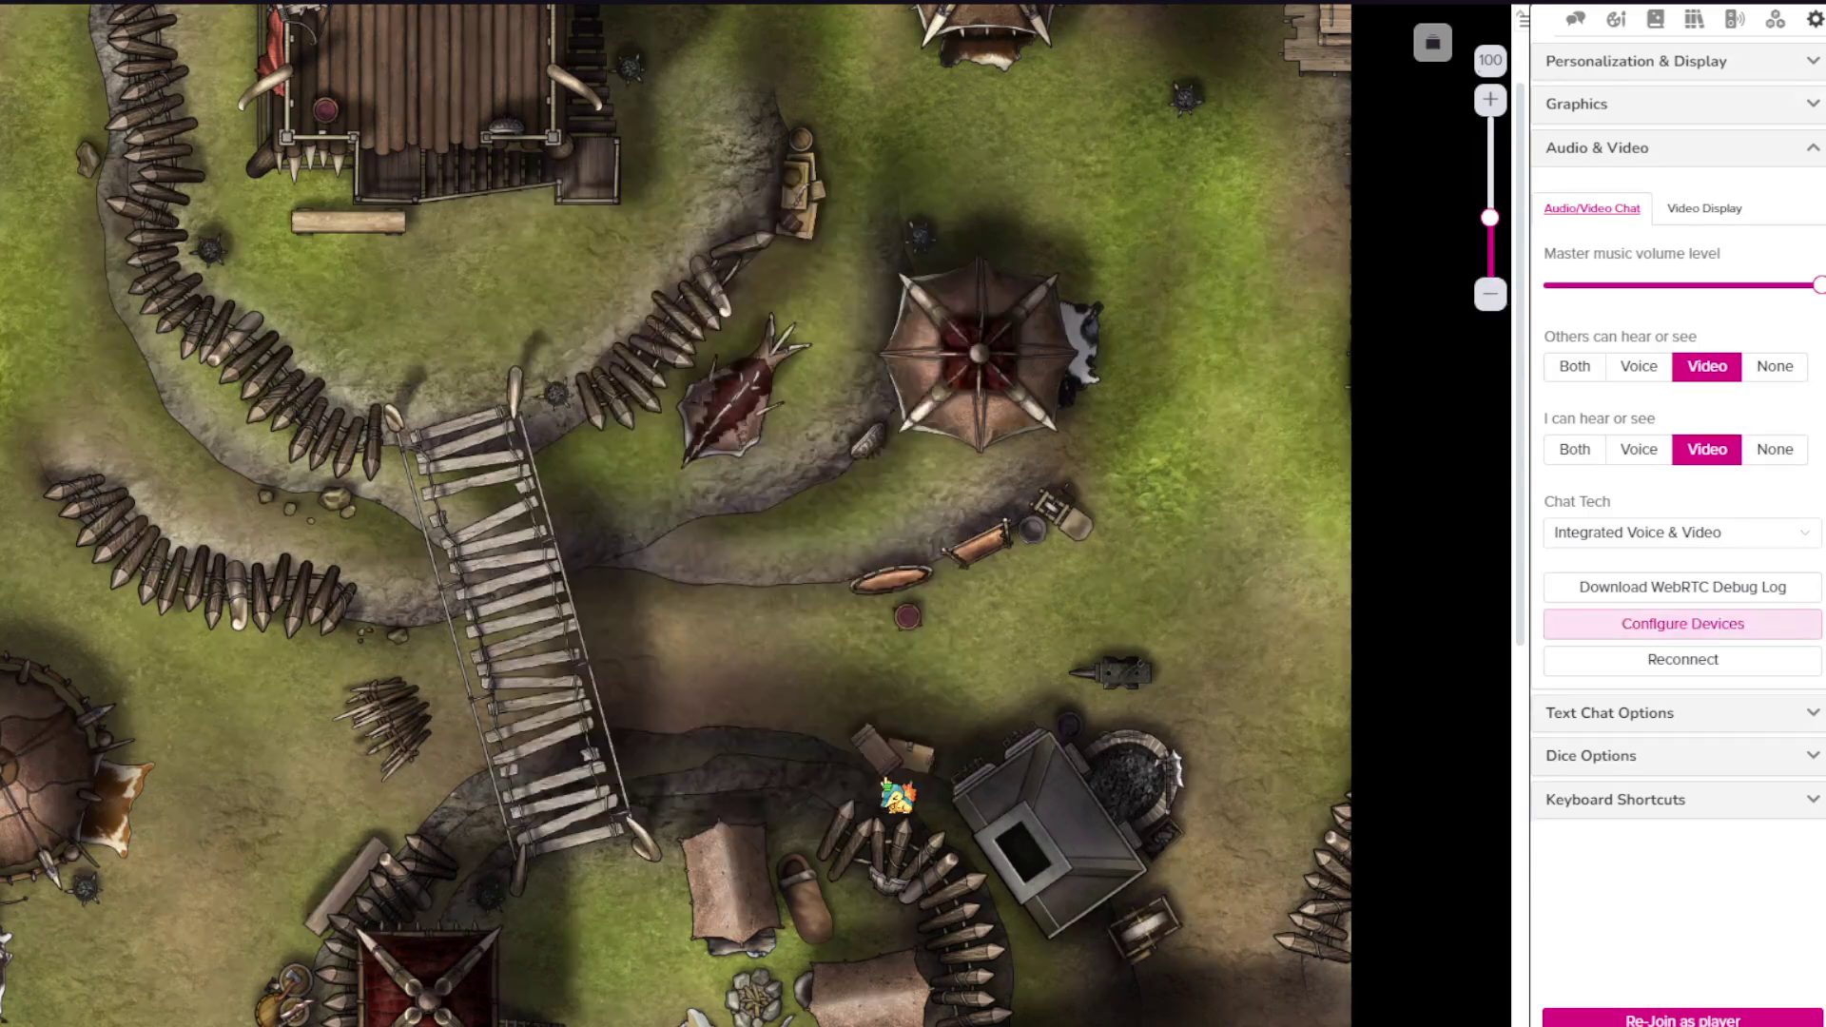
Join Voice & Video, position the chu avatar tile on the map, and reopen Settings.
drag(768, 426, 815, 485)
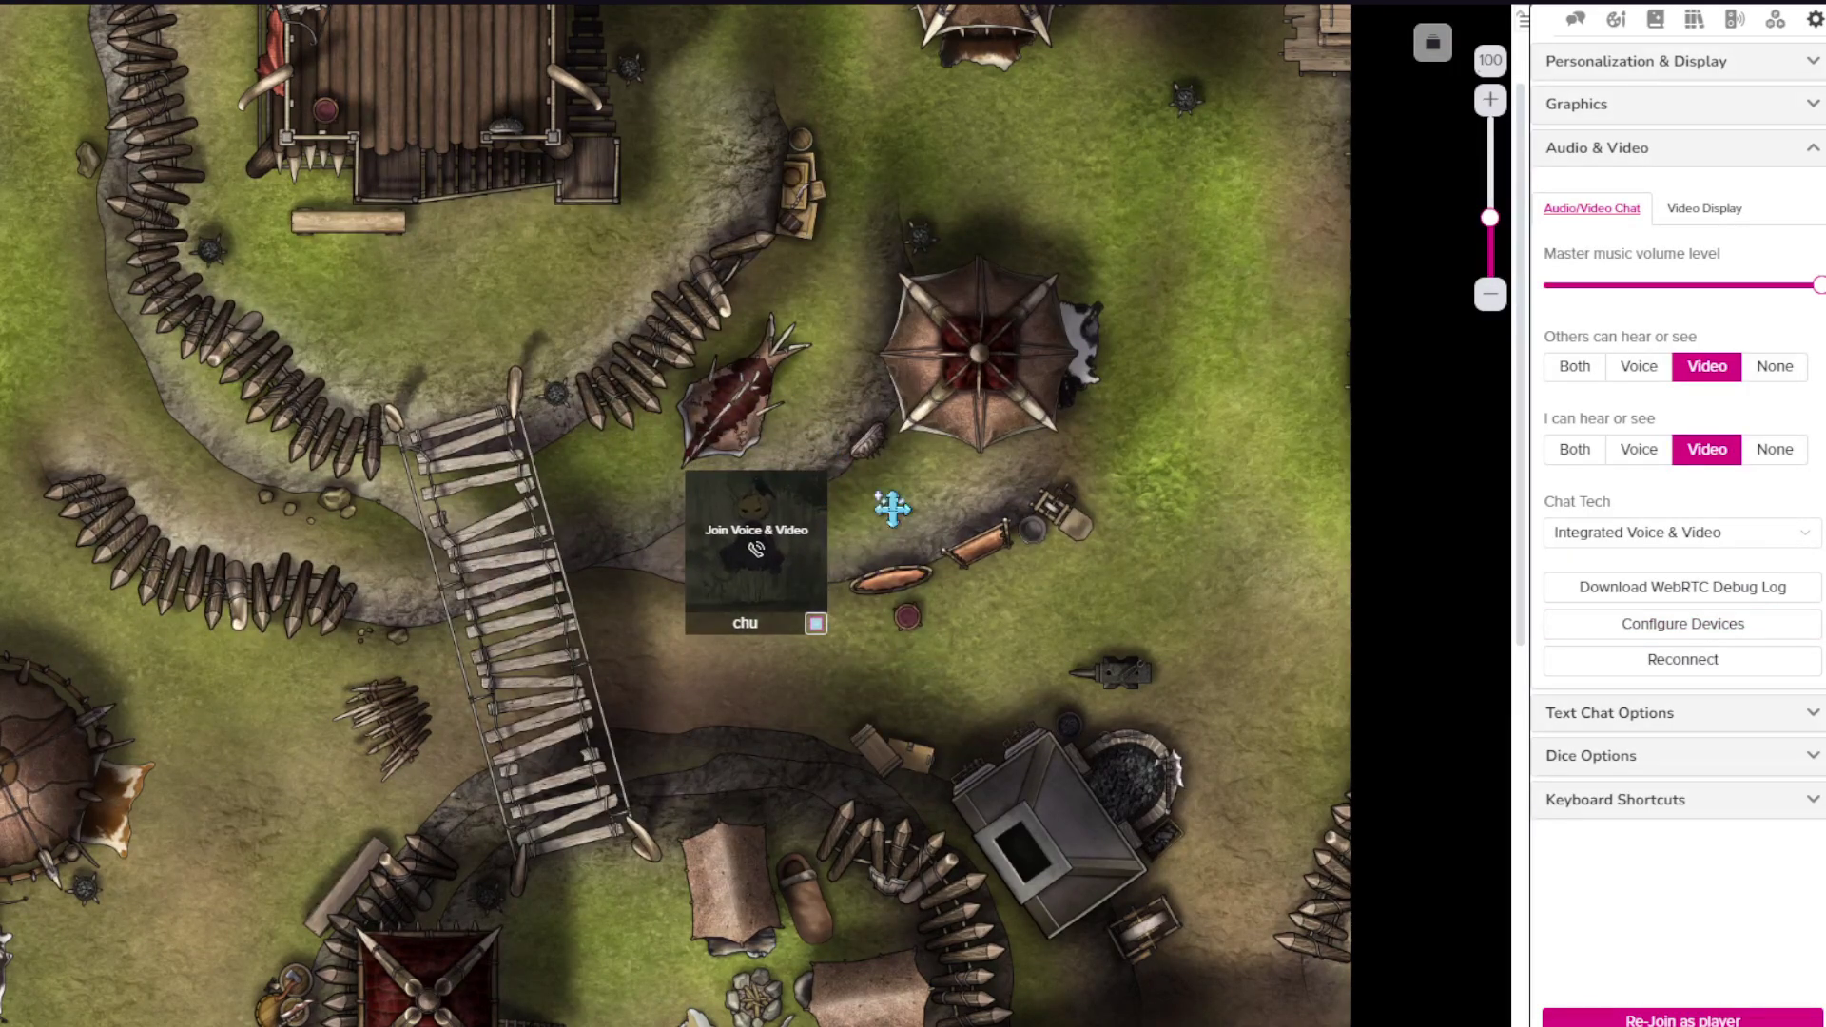
click(756, 533)
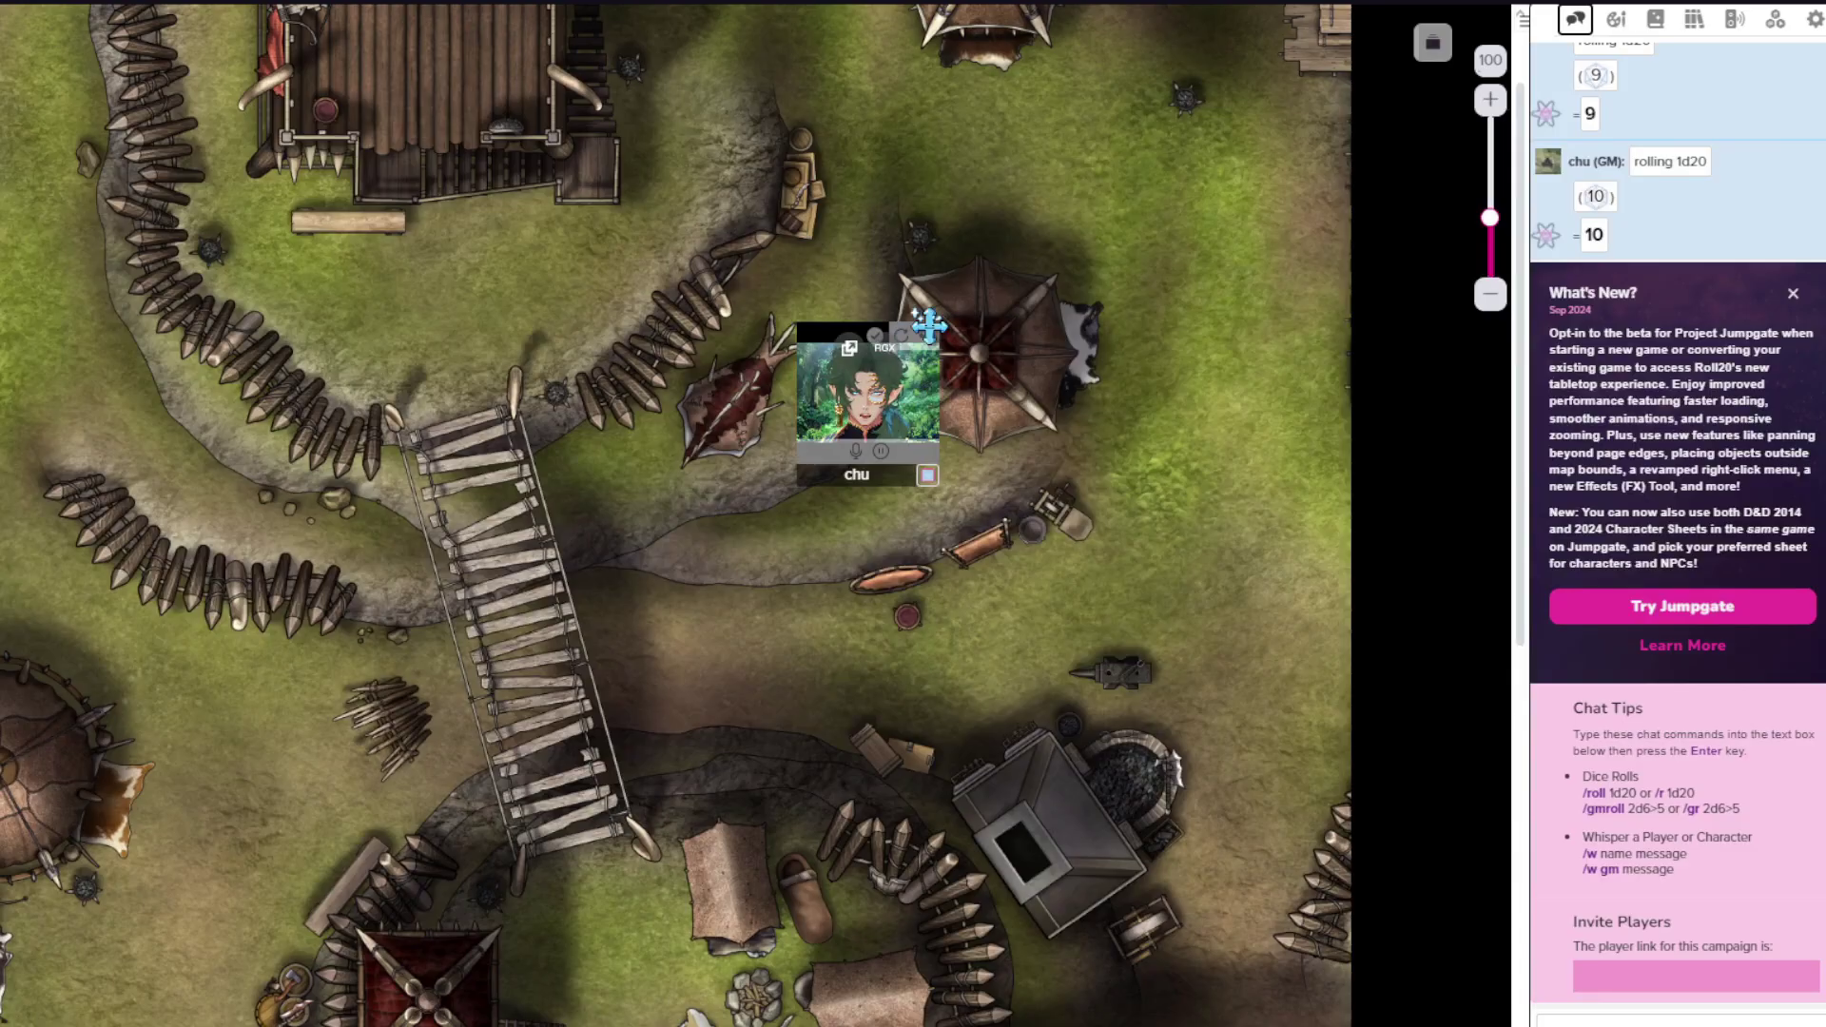
drag(926, 332, 811, 538)
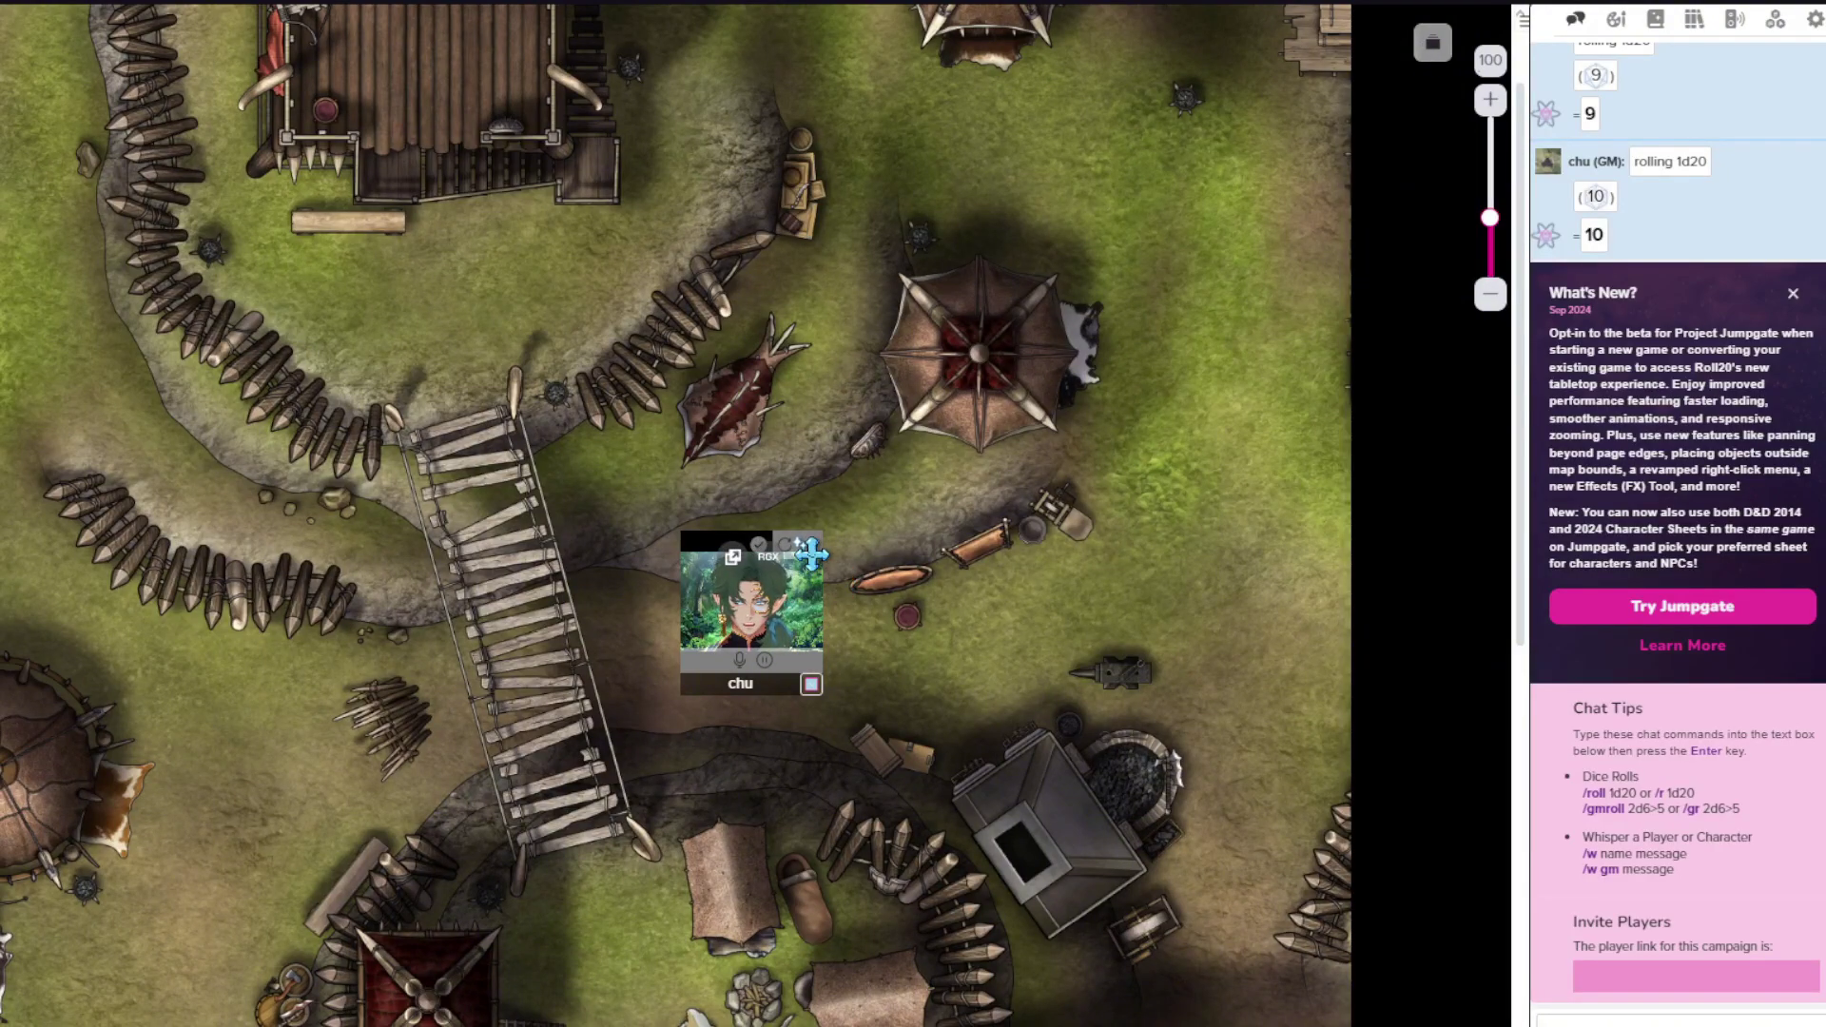
drag(810, 552, 843, 408)
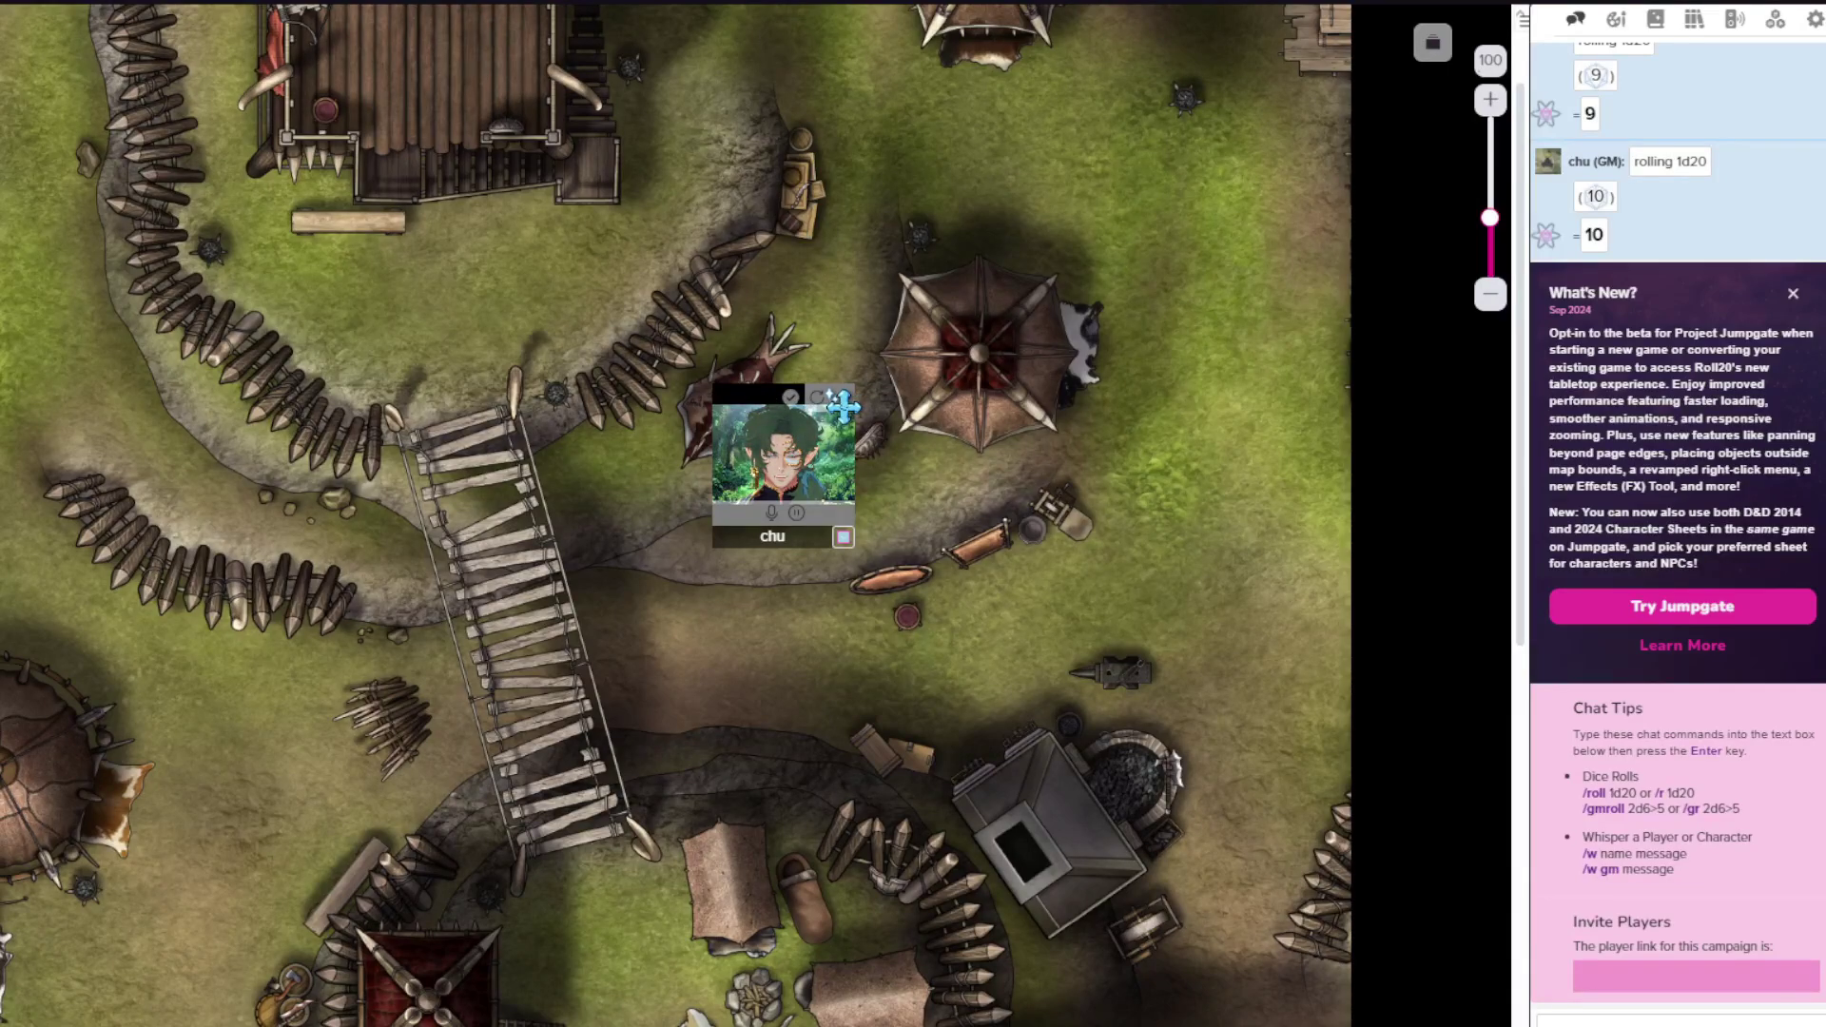
click(1815, 19)
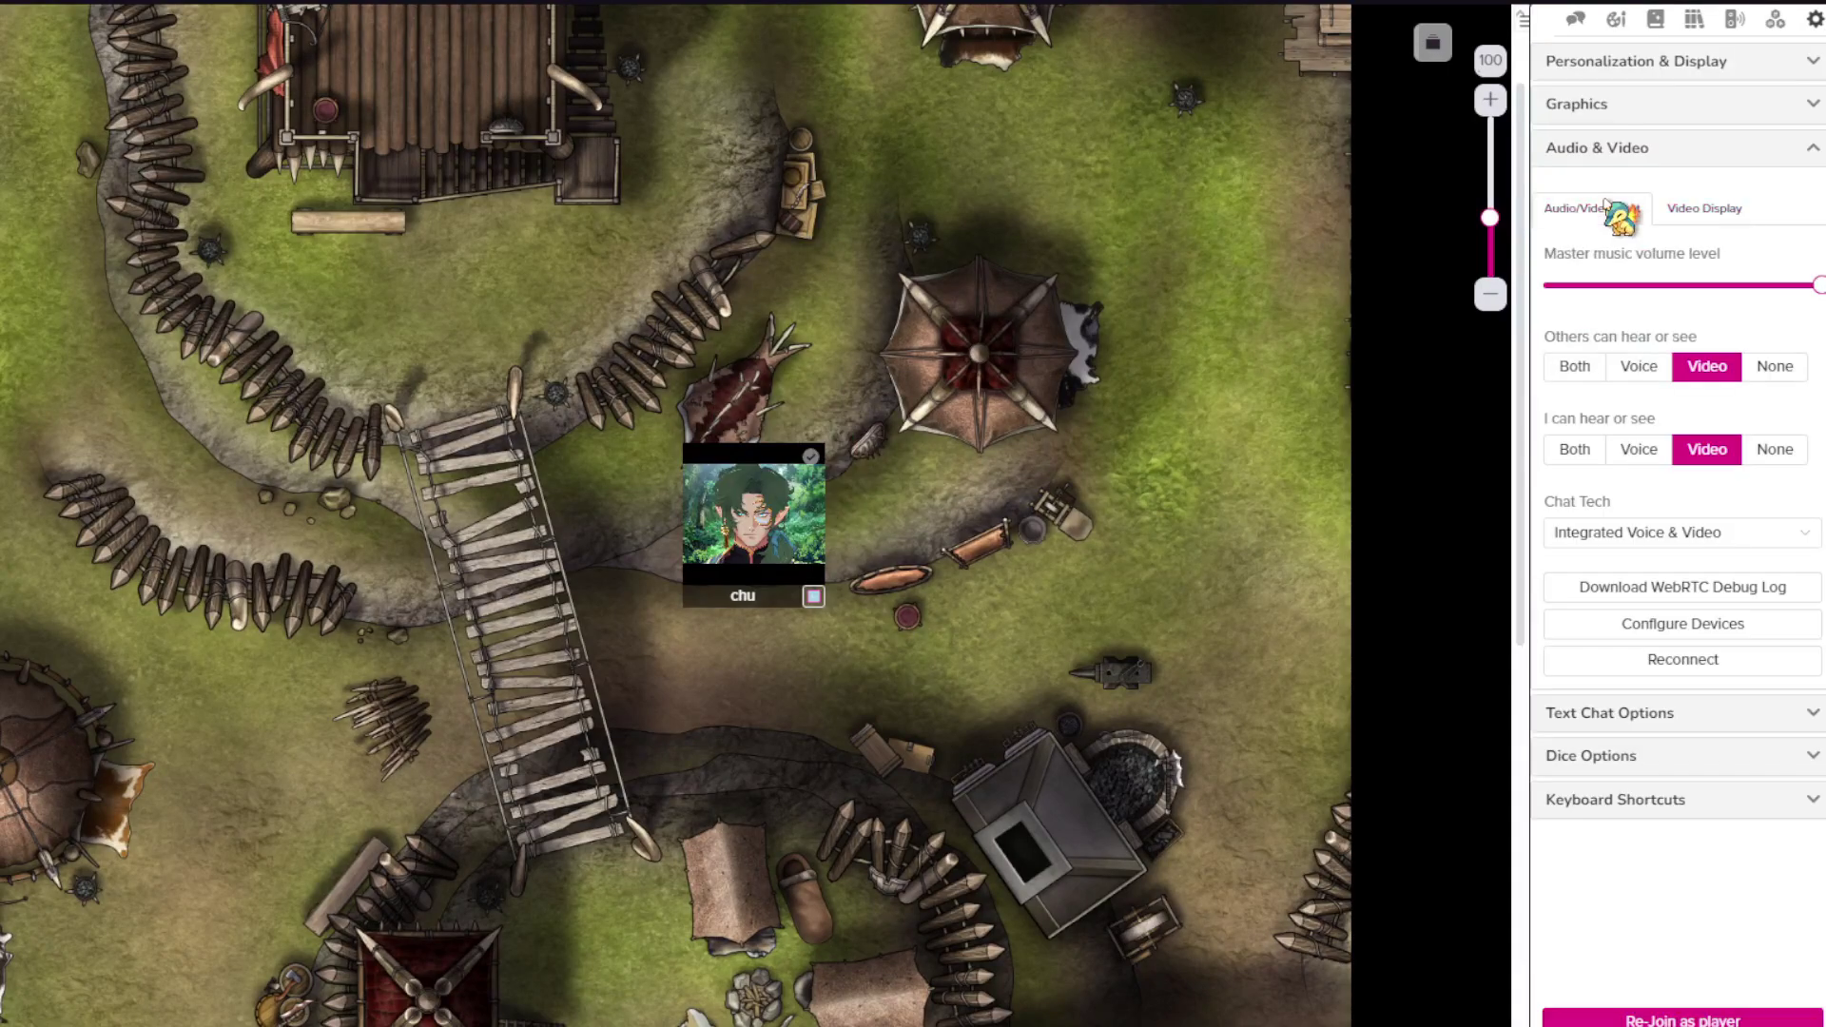
On the Video Display tab, set player video size to Large and turn off mirroring of your own video.
click(1692, 213)
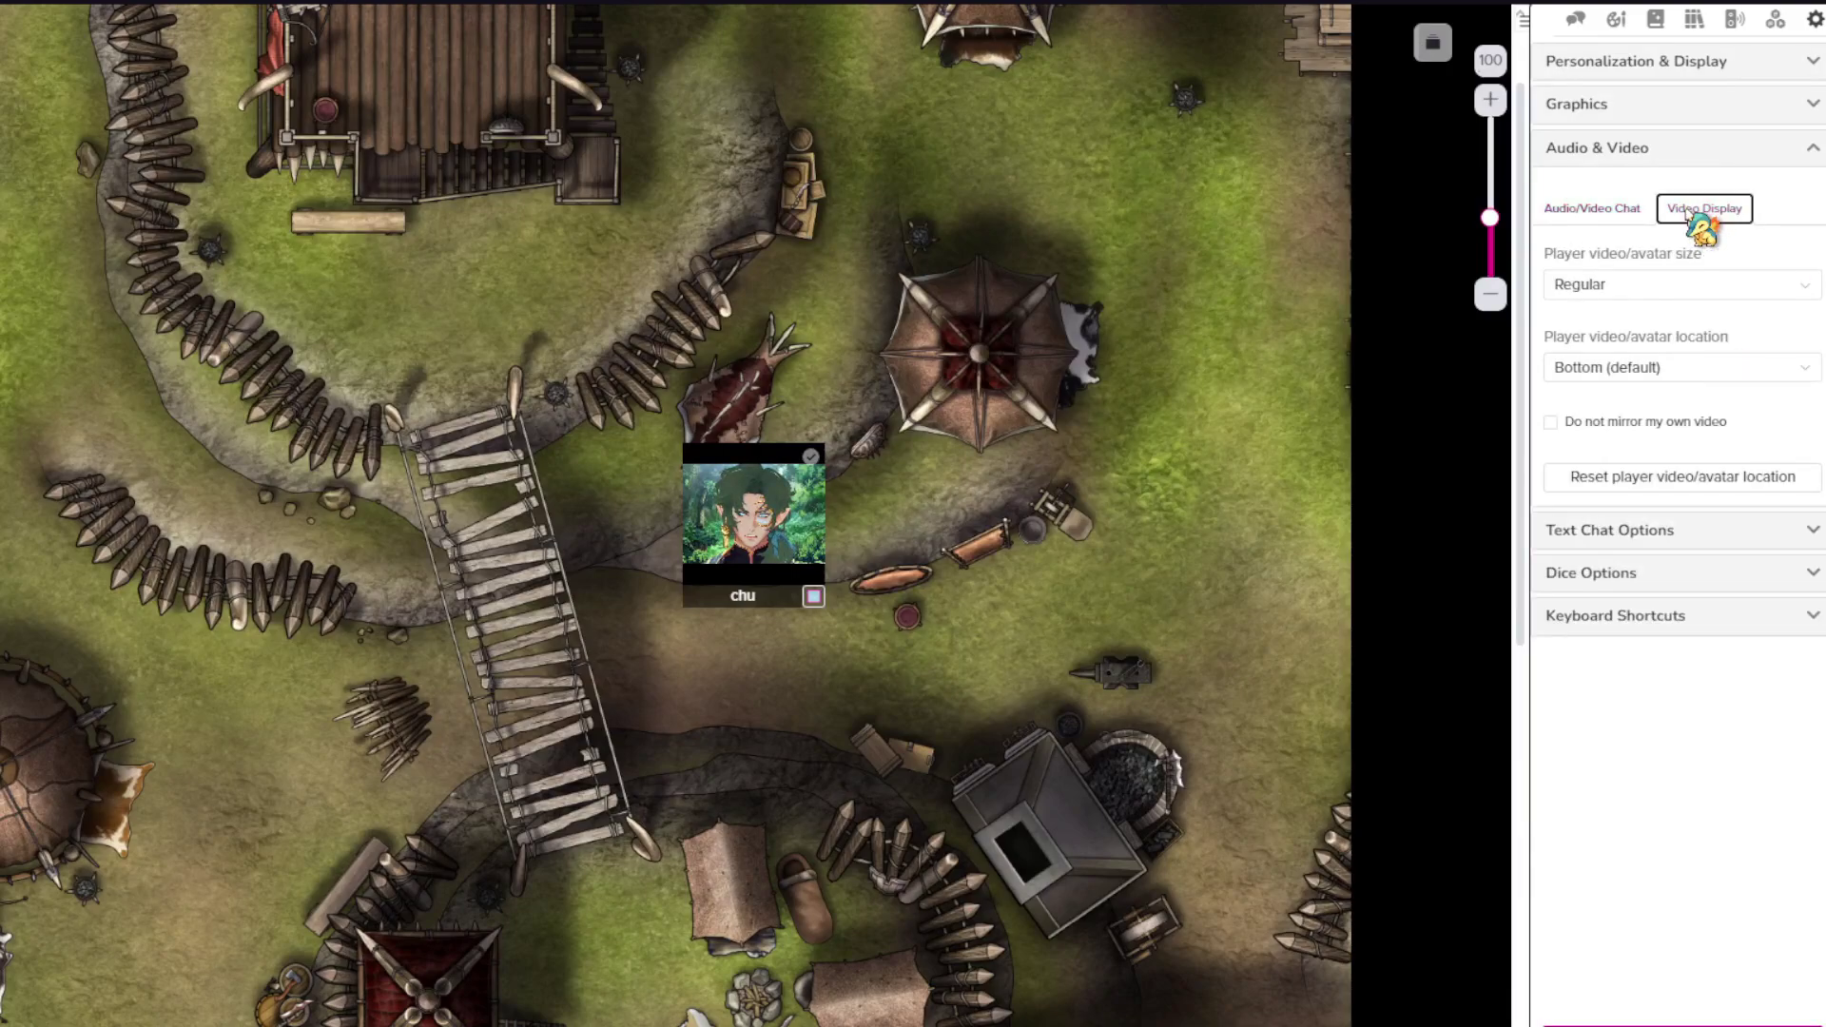
click(1681, 287)
click(1628, 337)
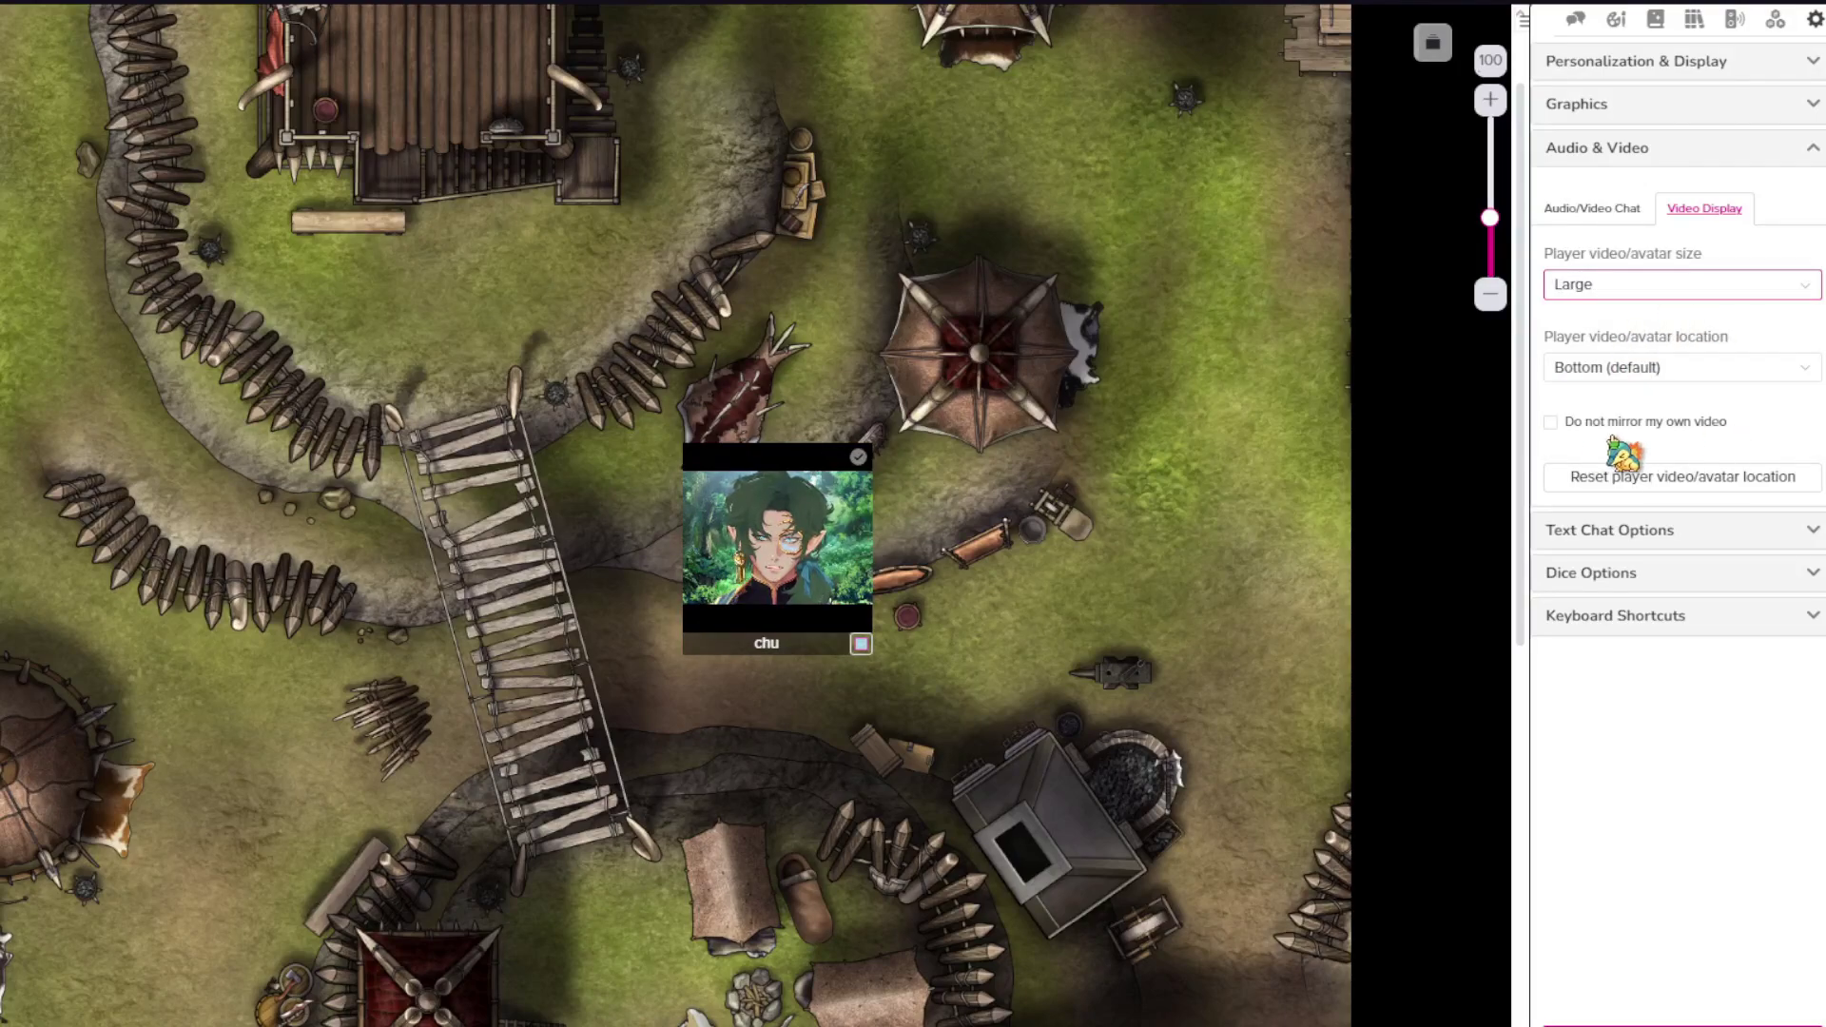
click(1693, 428)
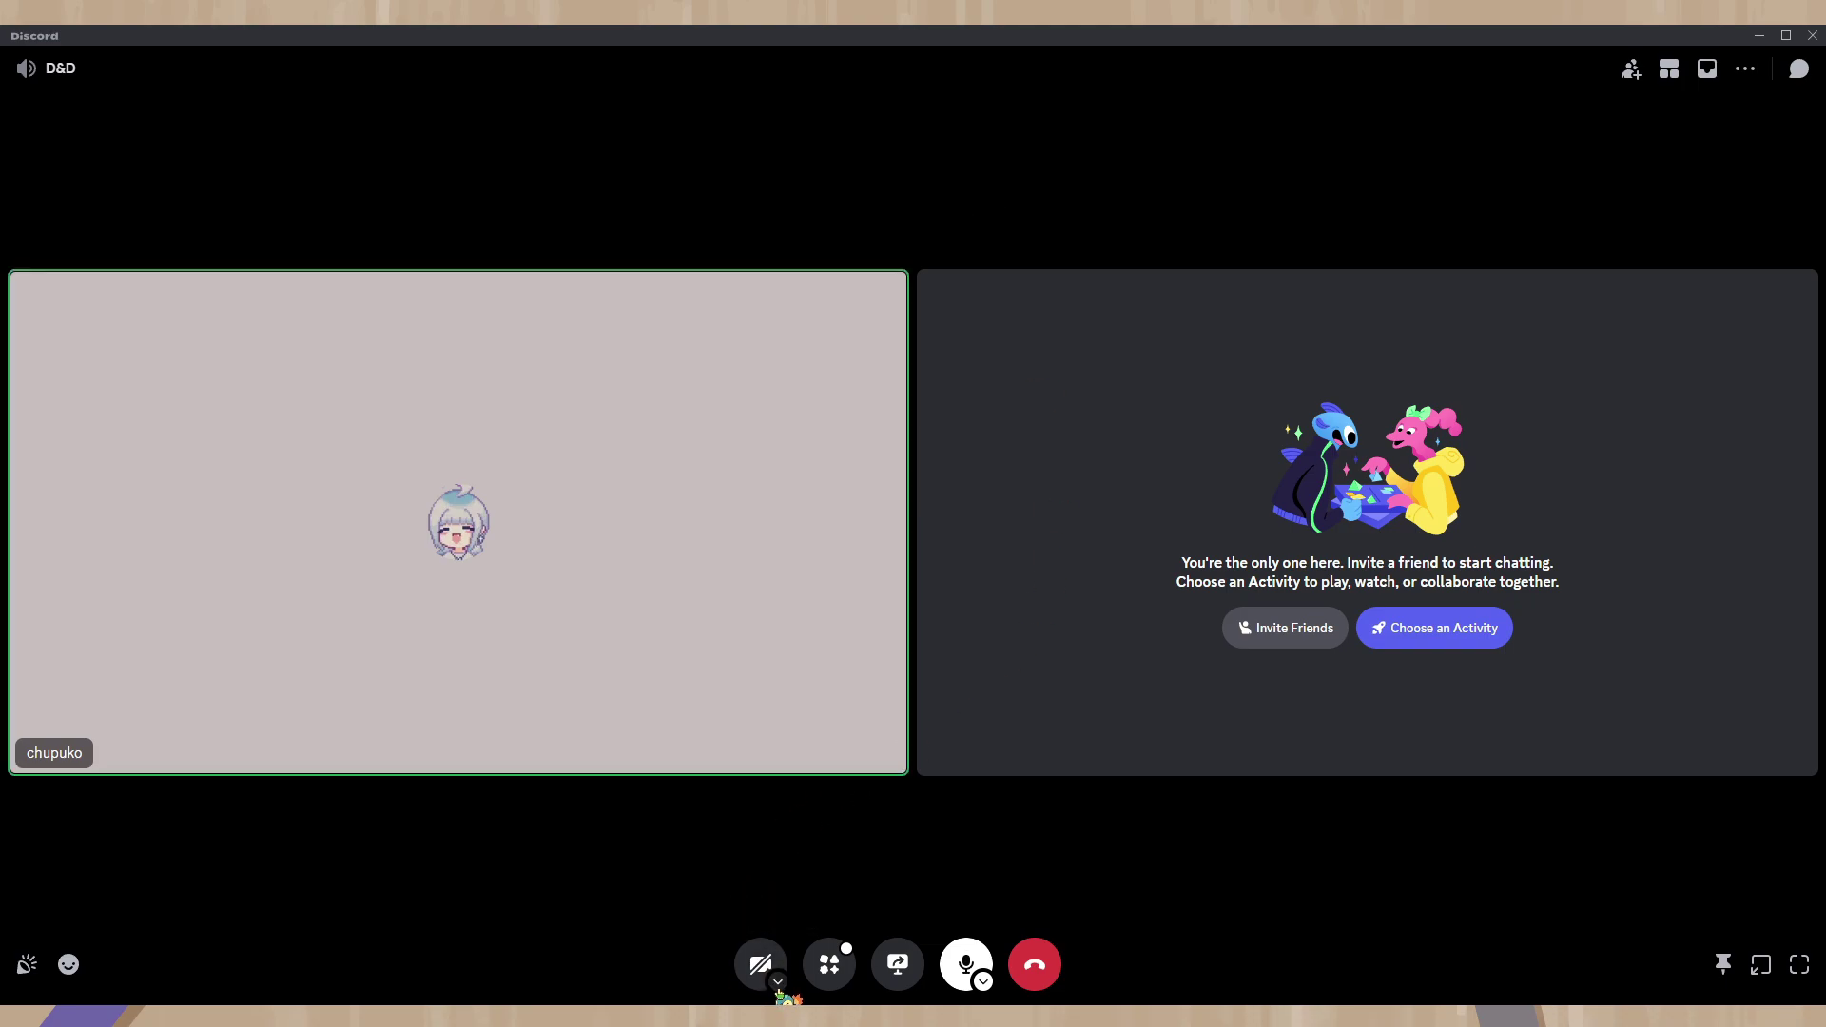
Select VTubeStudioCam as Discord's camera, preview it, and turn the camera on in the call.
click(778, 983)
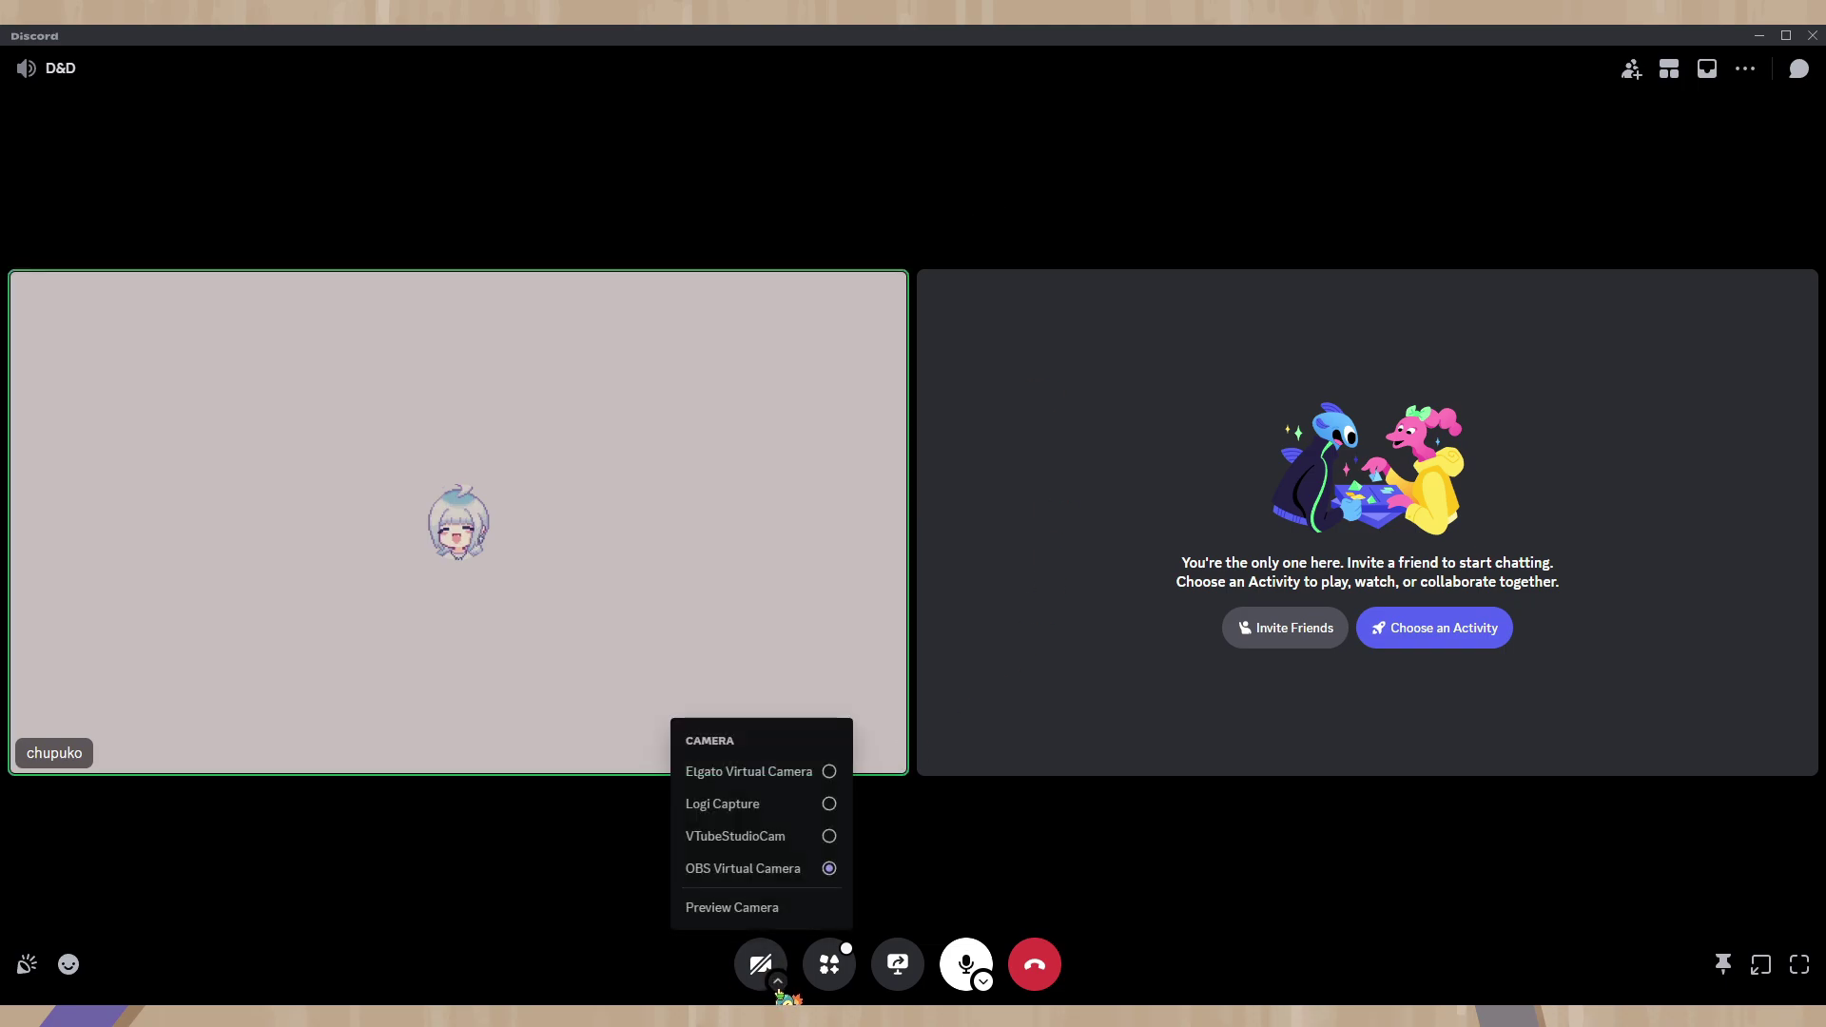
click(829, 845)
click(795, 909)
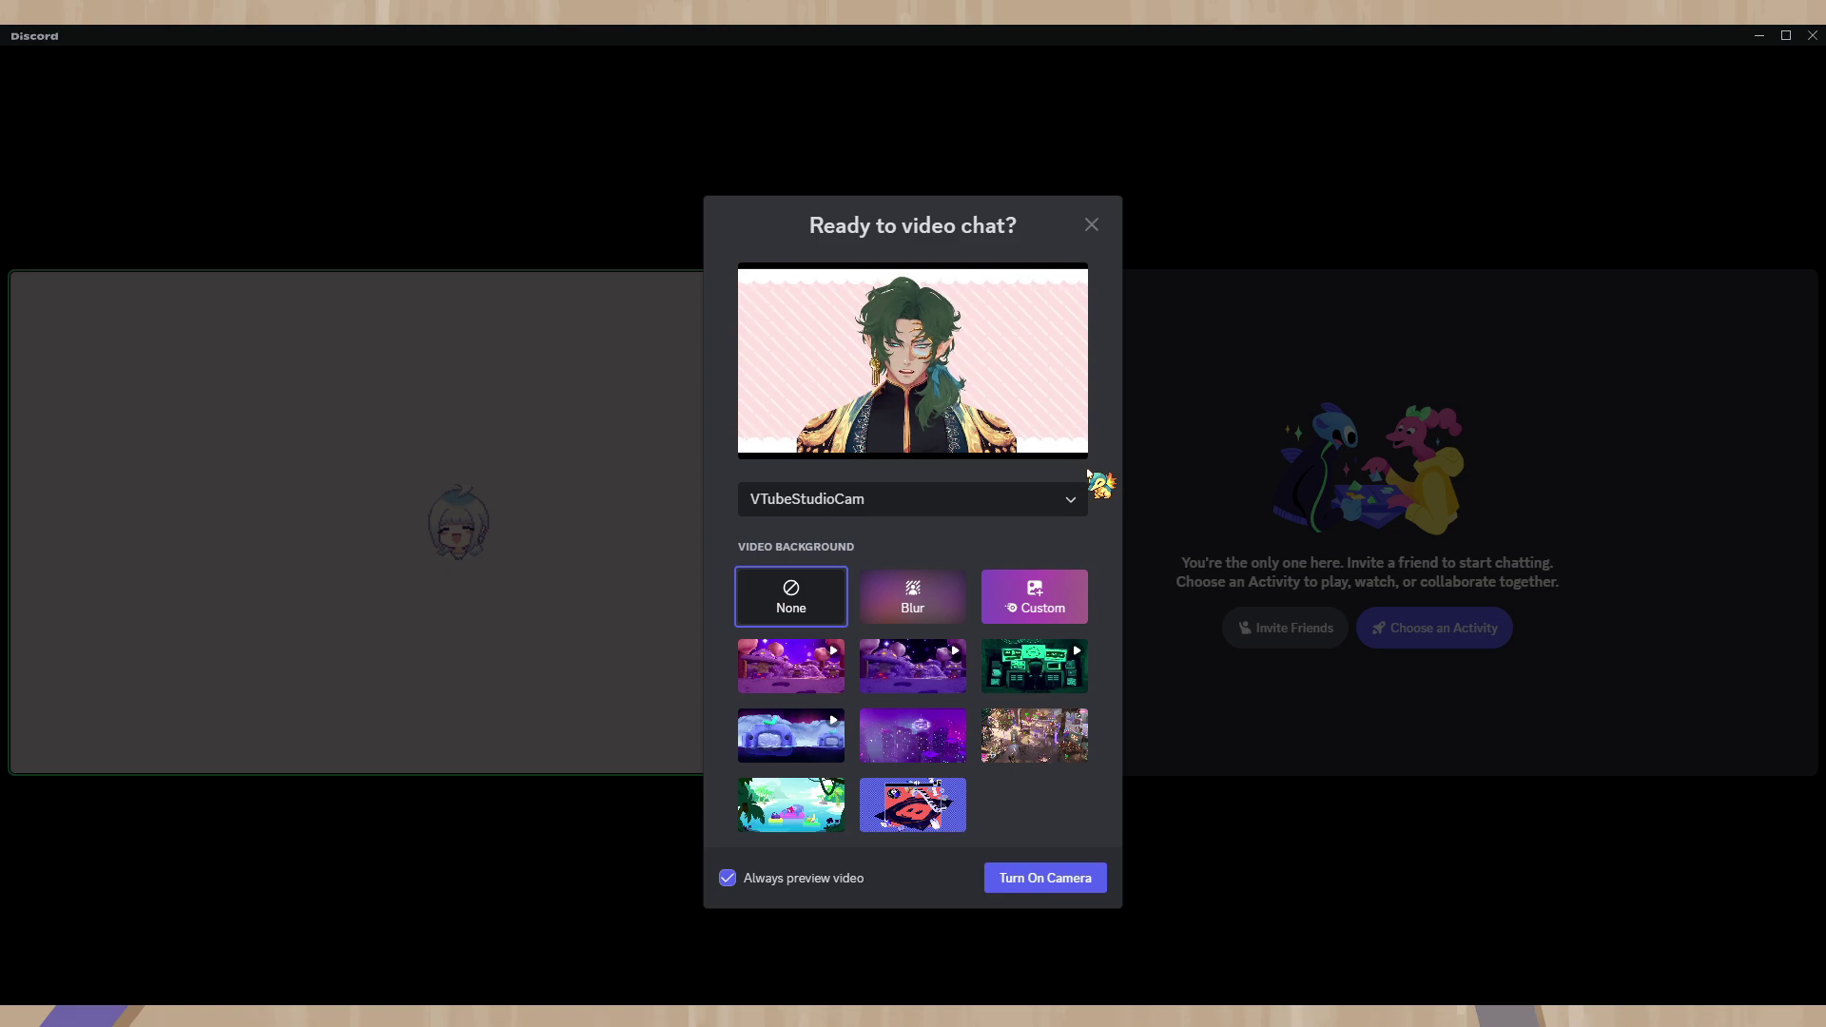
click(1074, 875)
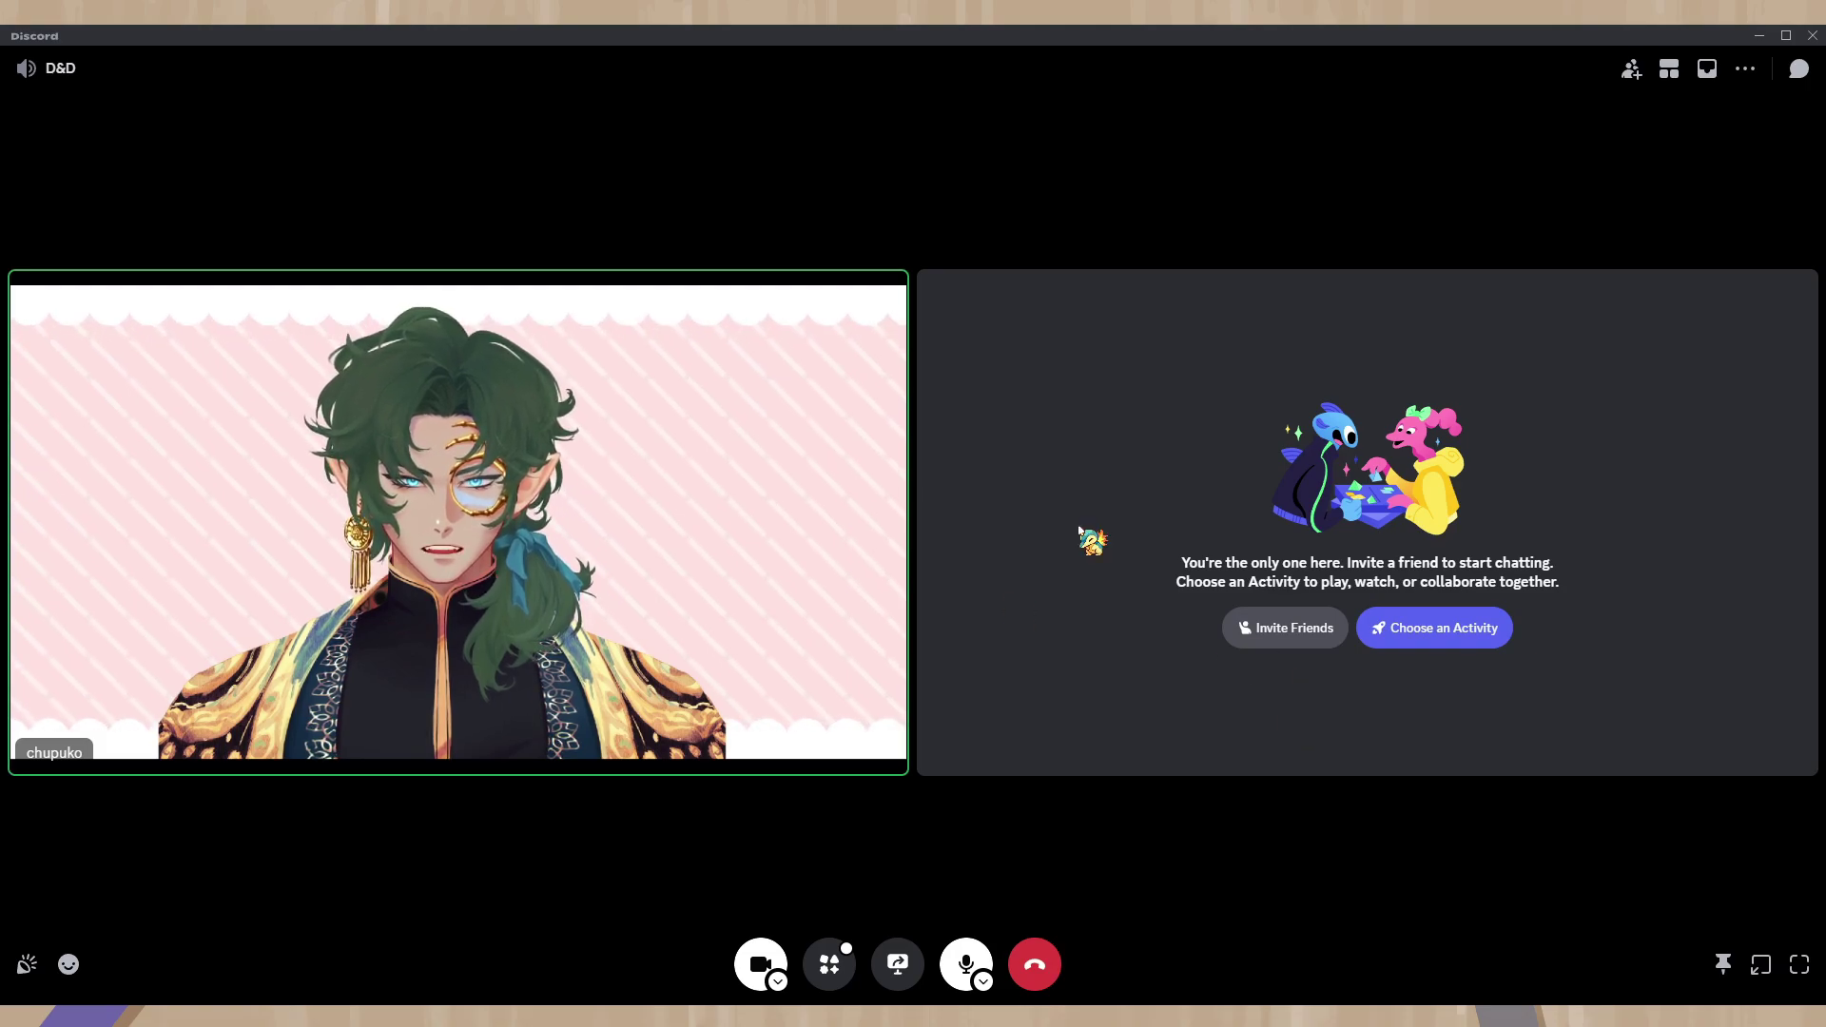
Launch the Roll20 activity in the D&D call, review its Audio & Video settings, then switch to OBS.
click(828, 968)
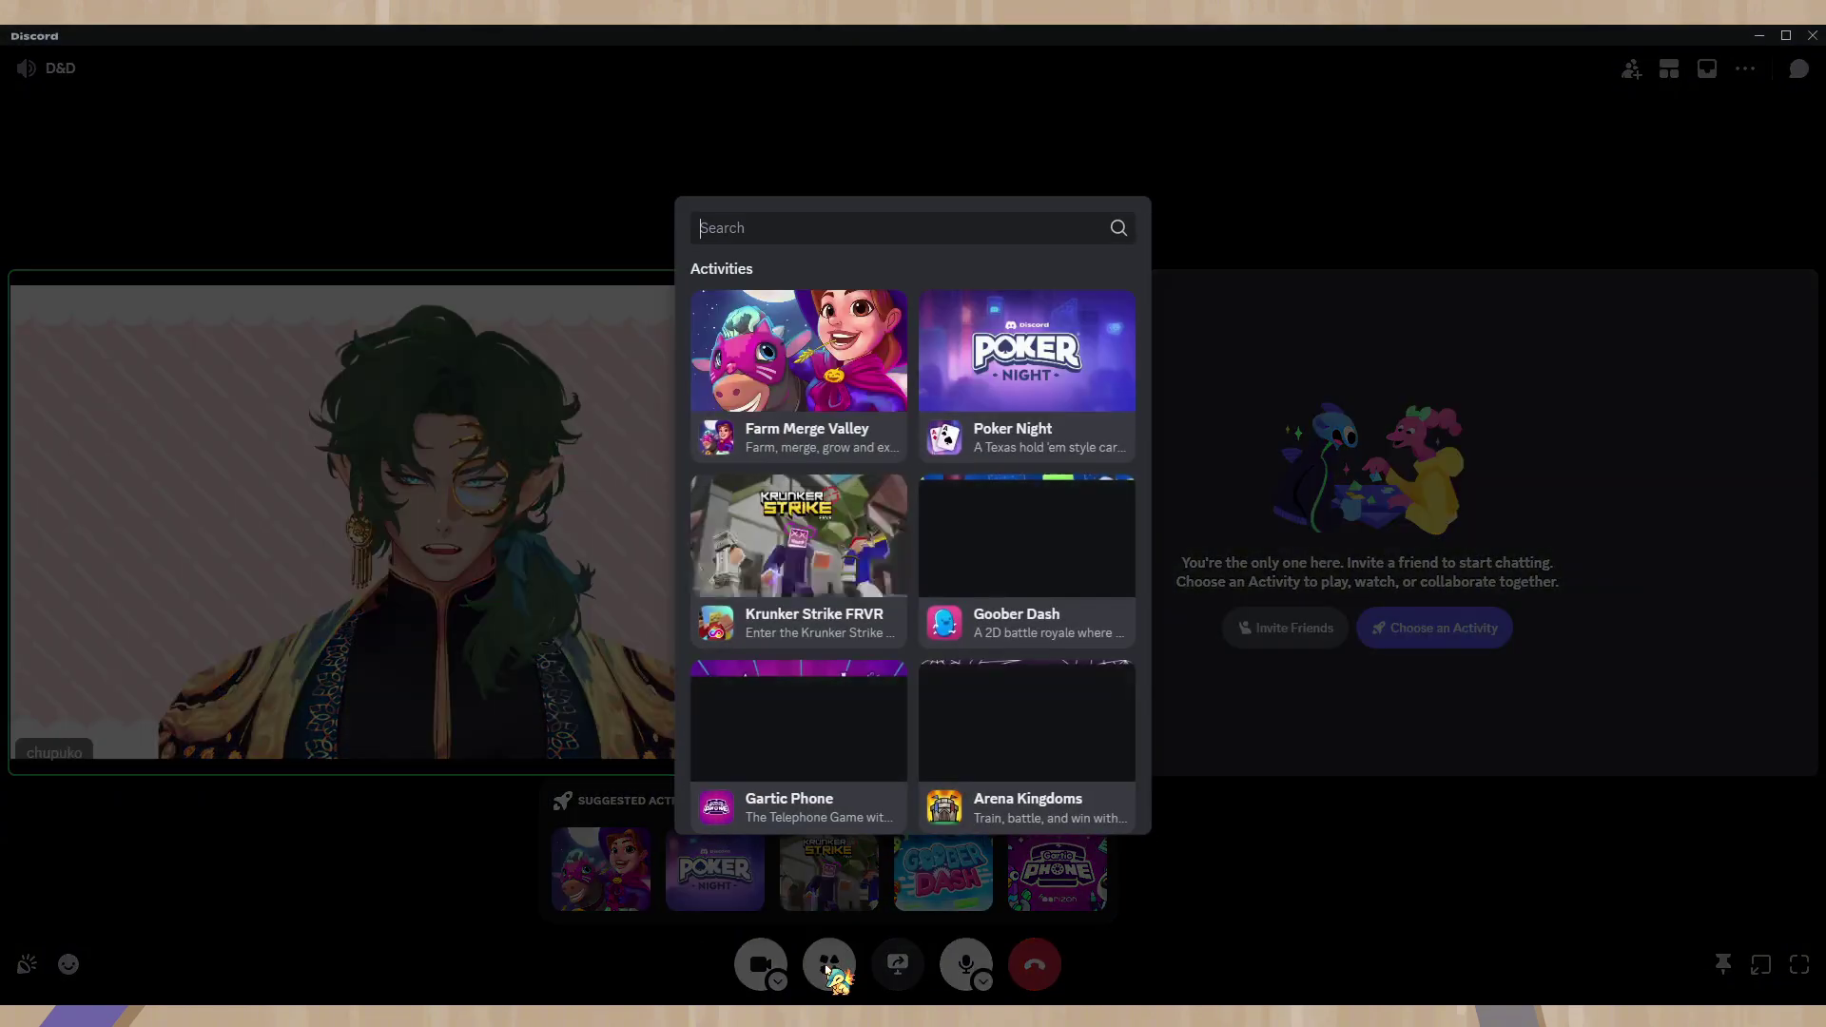
click(942, 313)
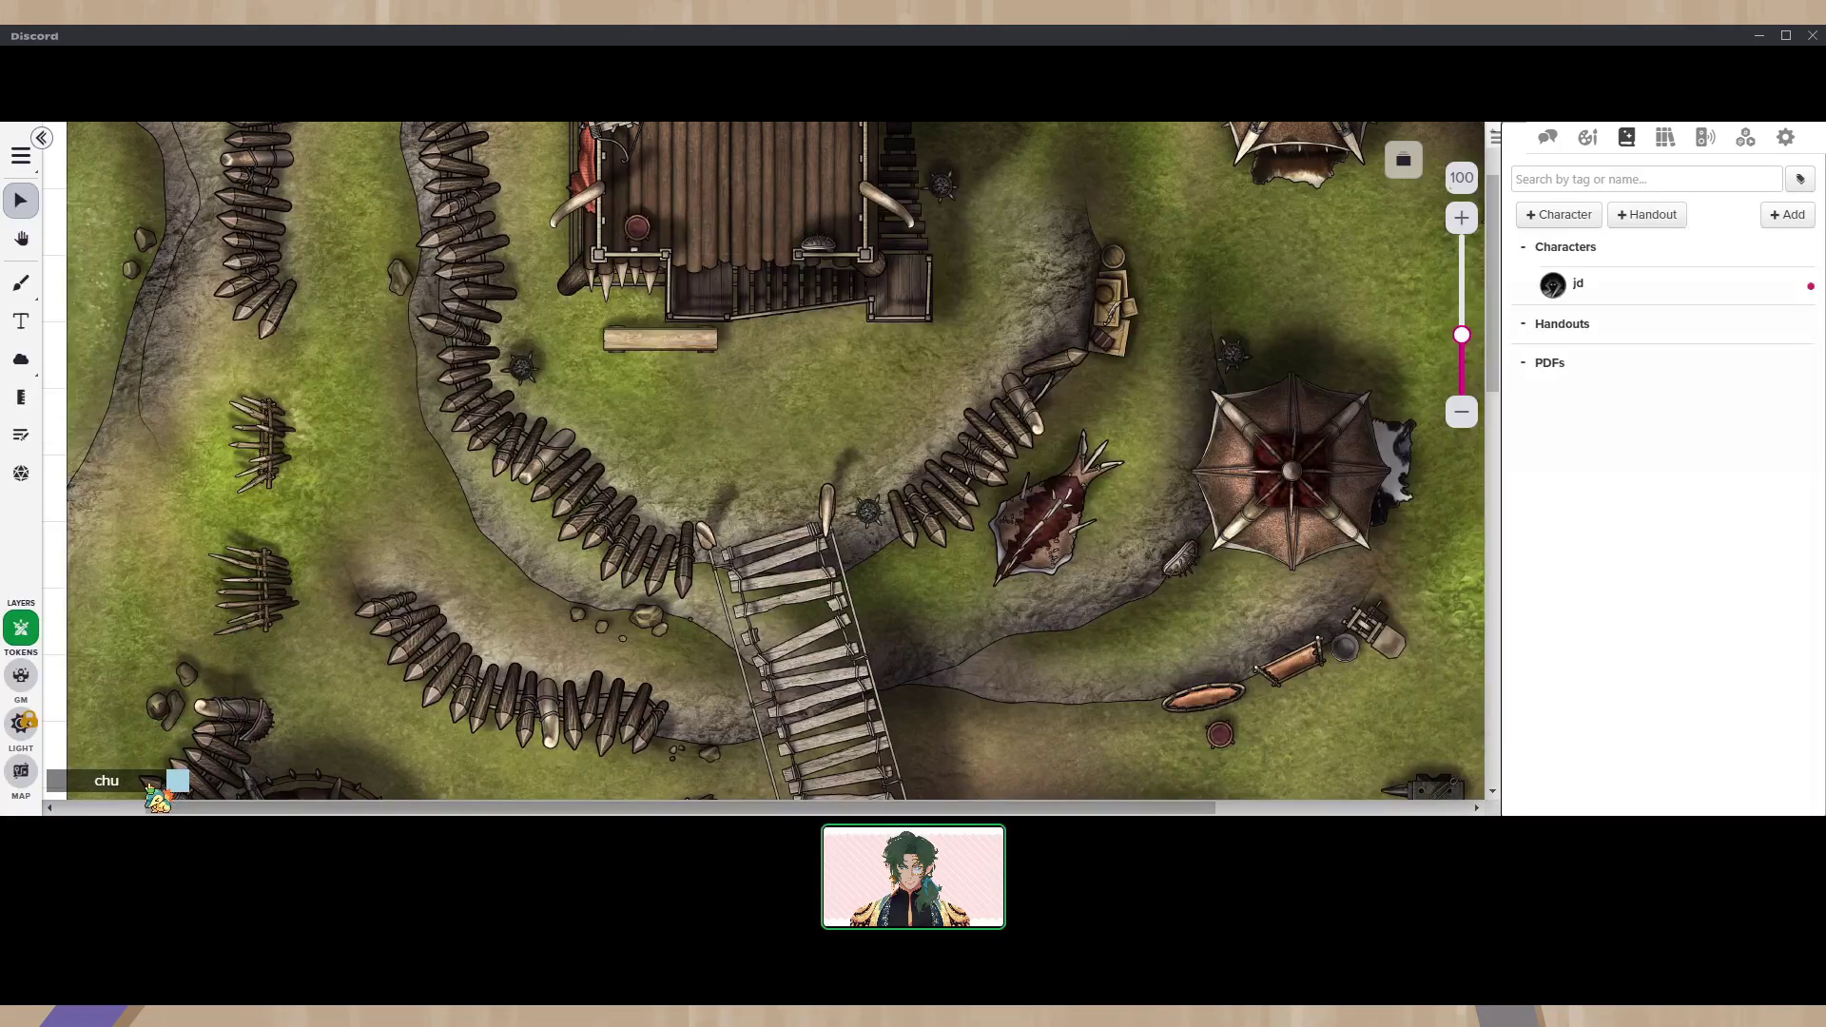
click(1785, 137)
scroll(1611, 380, down, 1)
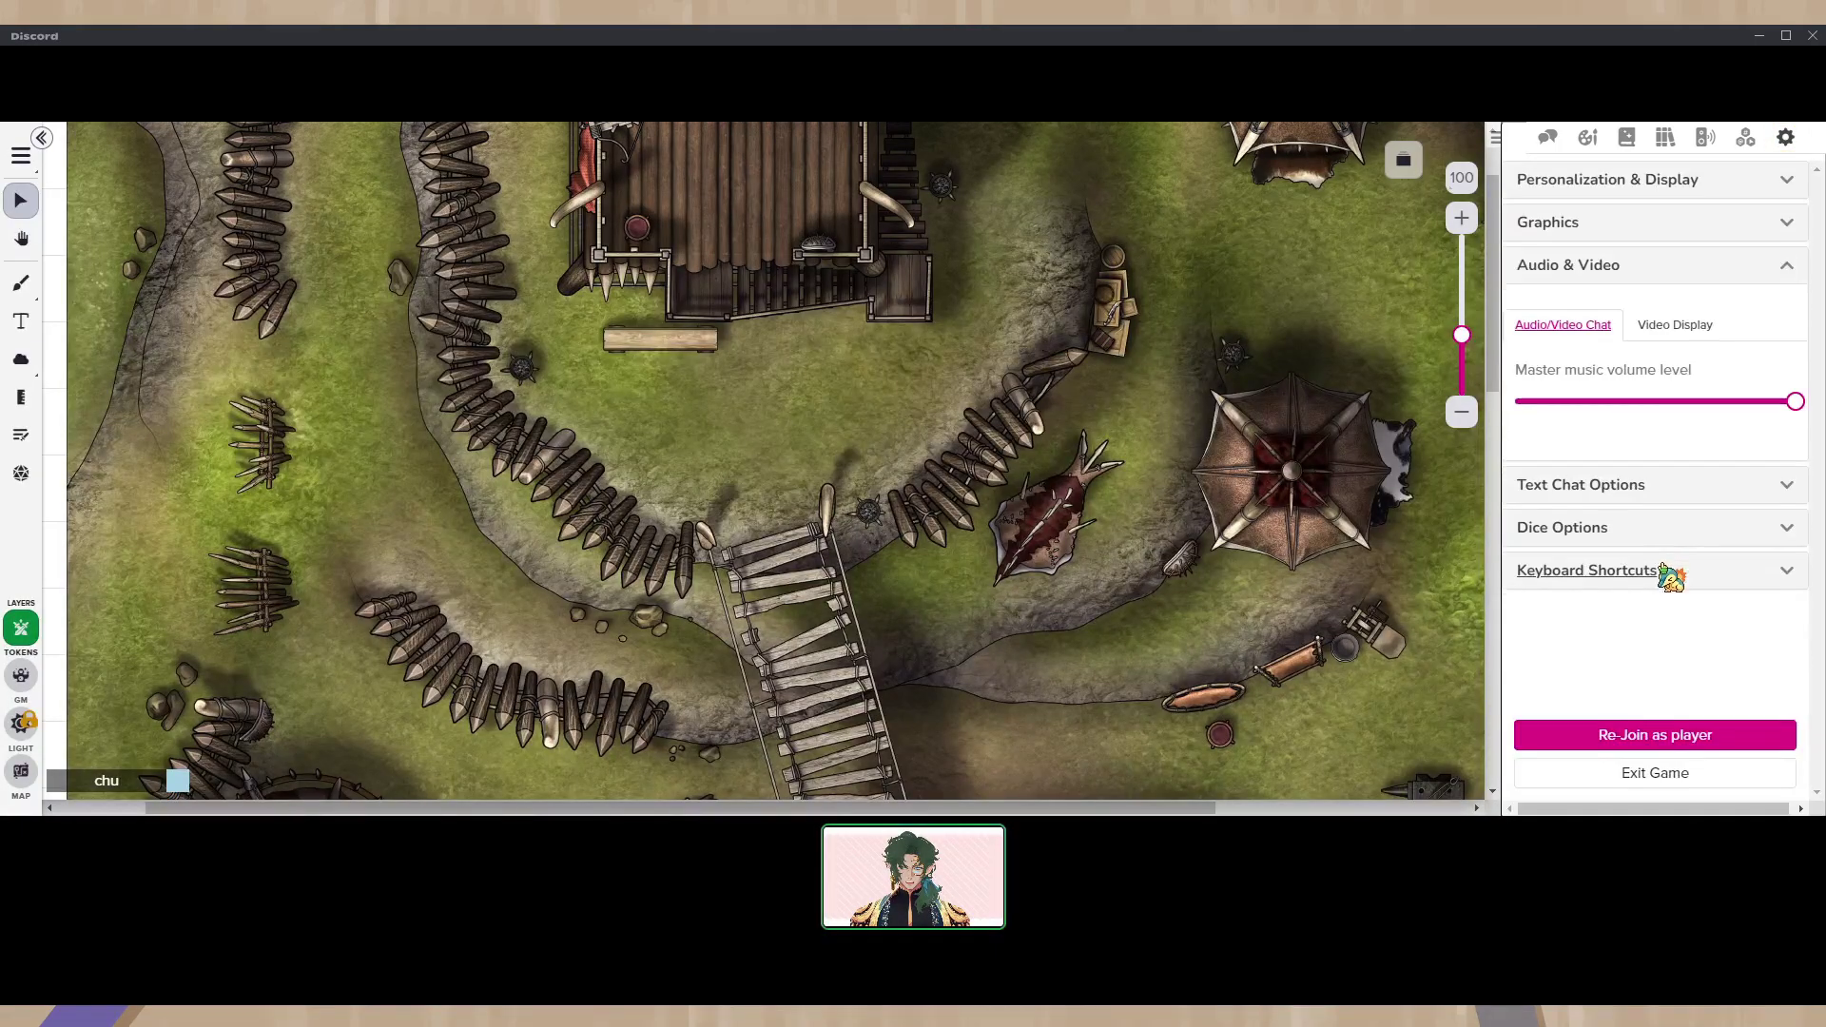
click(1674, 326)
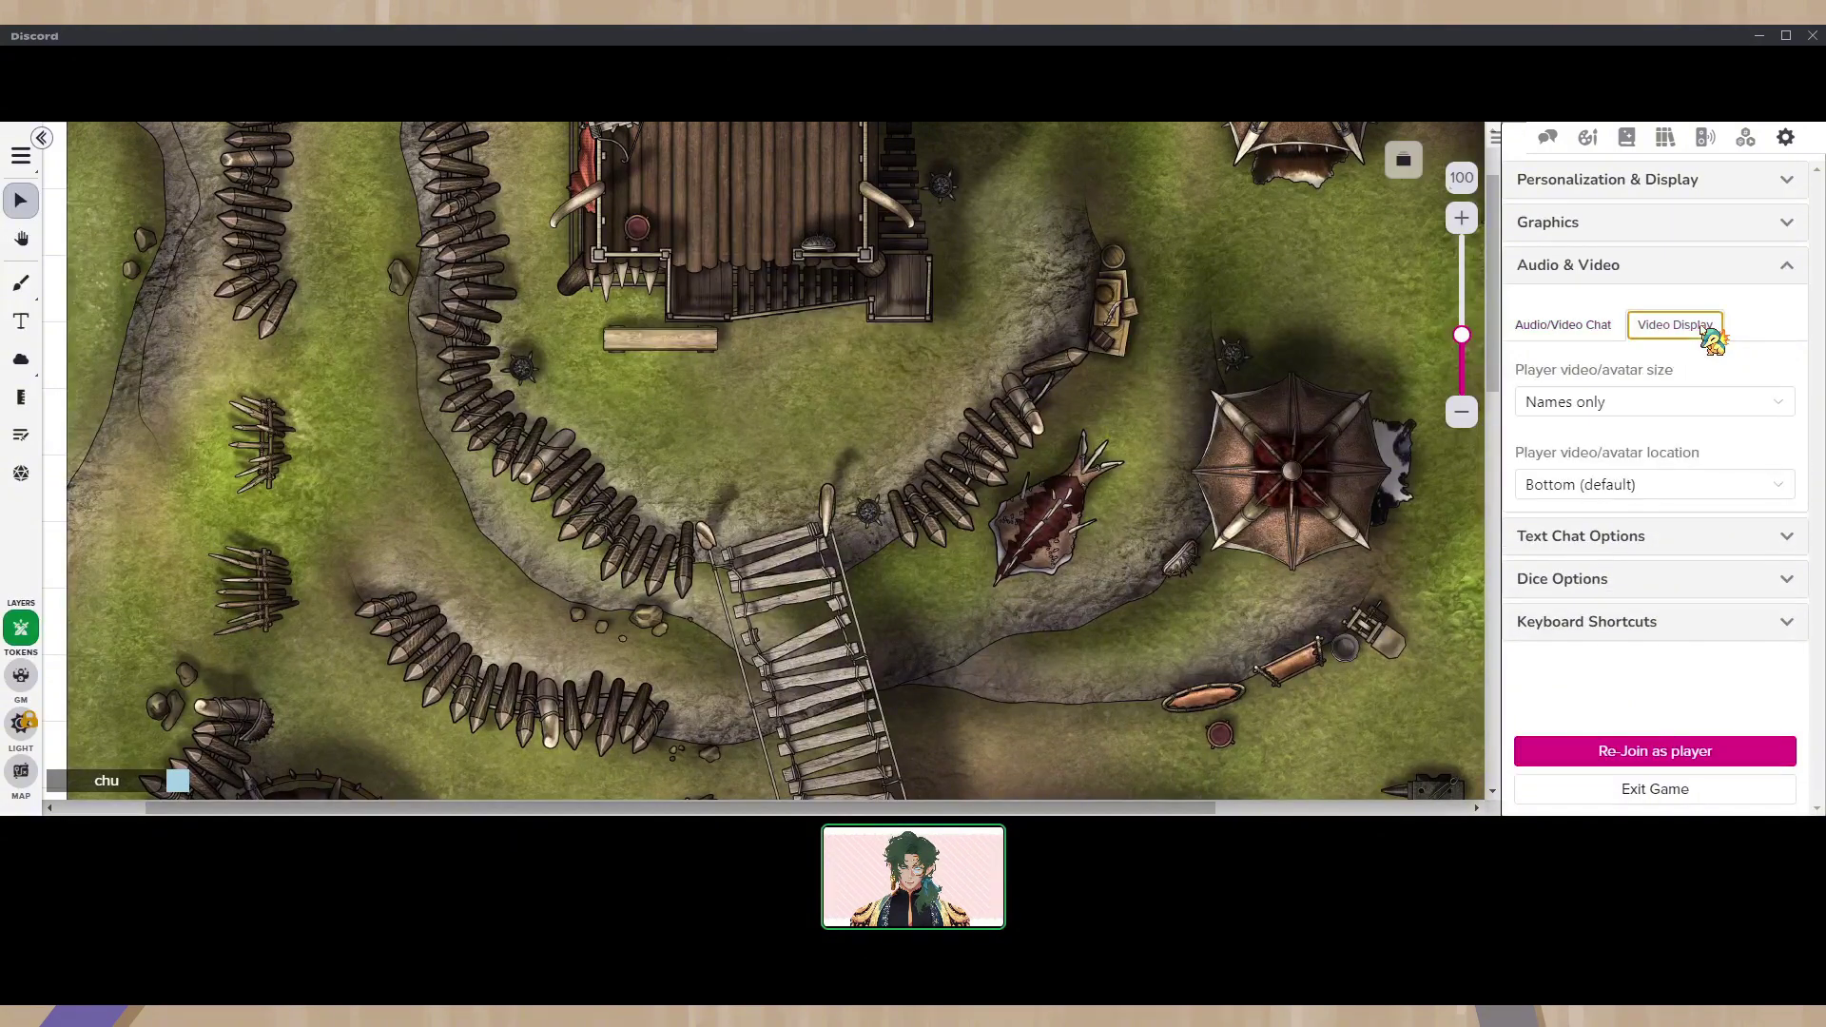
click(1611, 324)
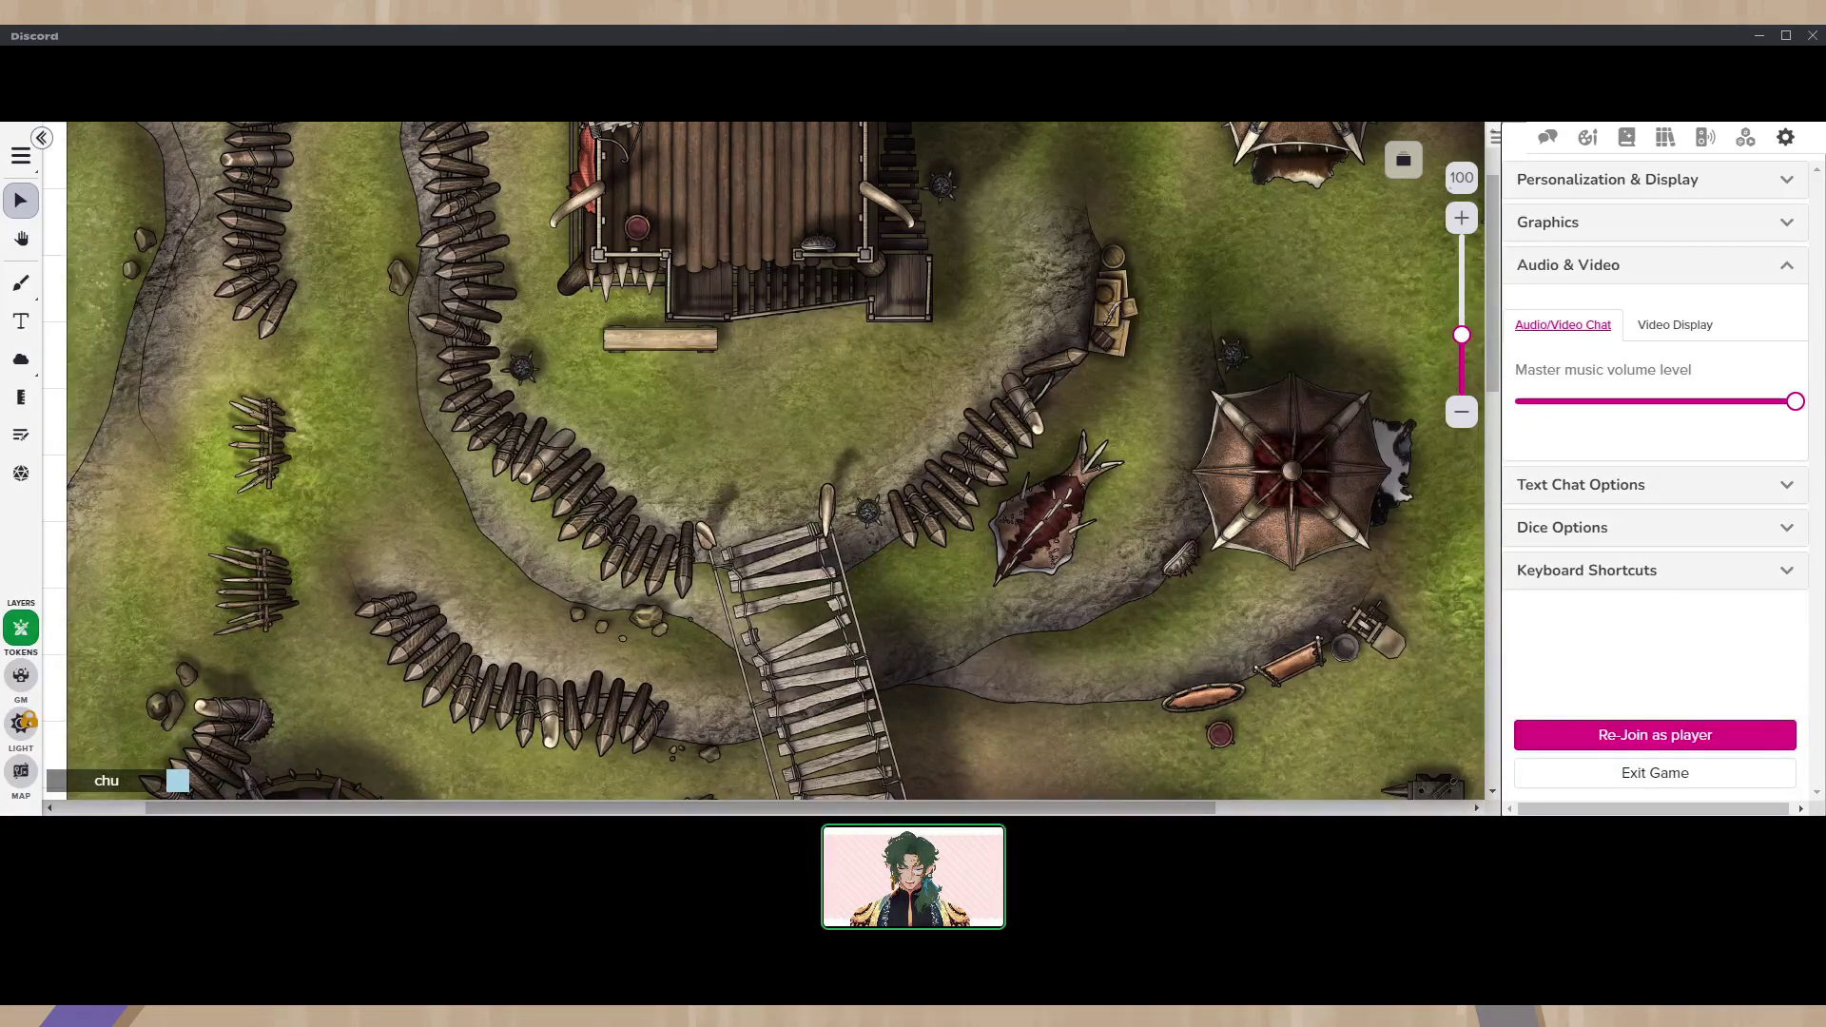
key(alt+Tab)
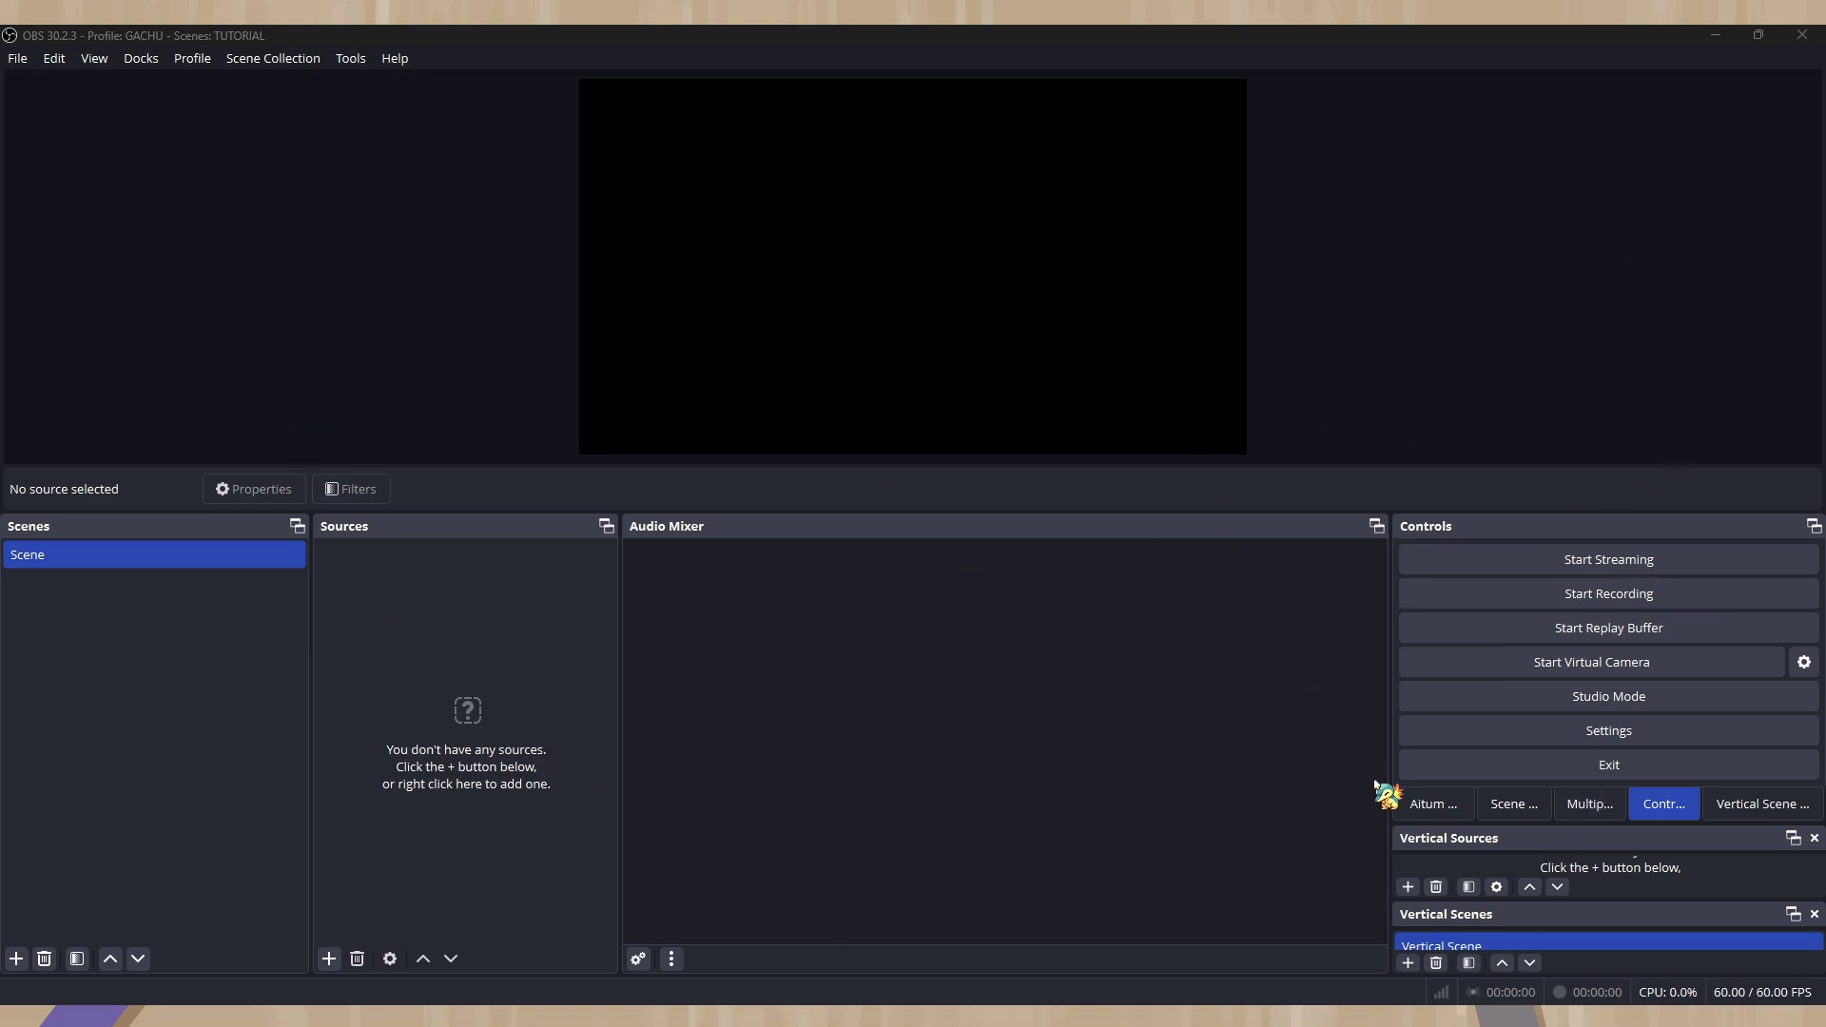
In the Scene, create a Spout2 Capture source titled 'vtube studio'.
click(193, 560)
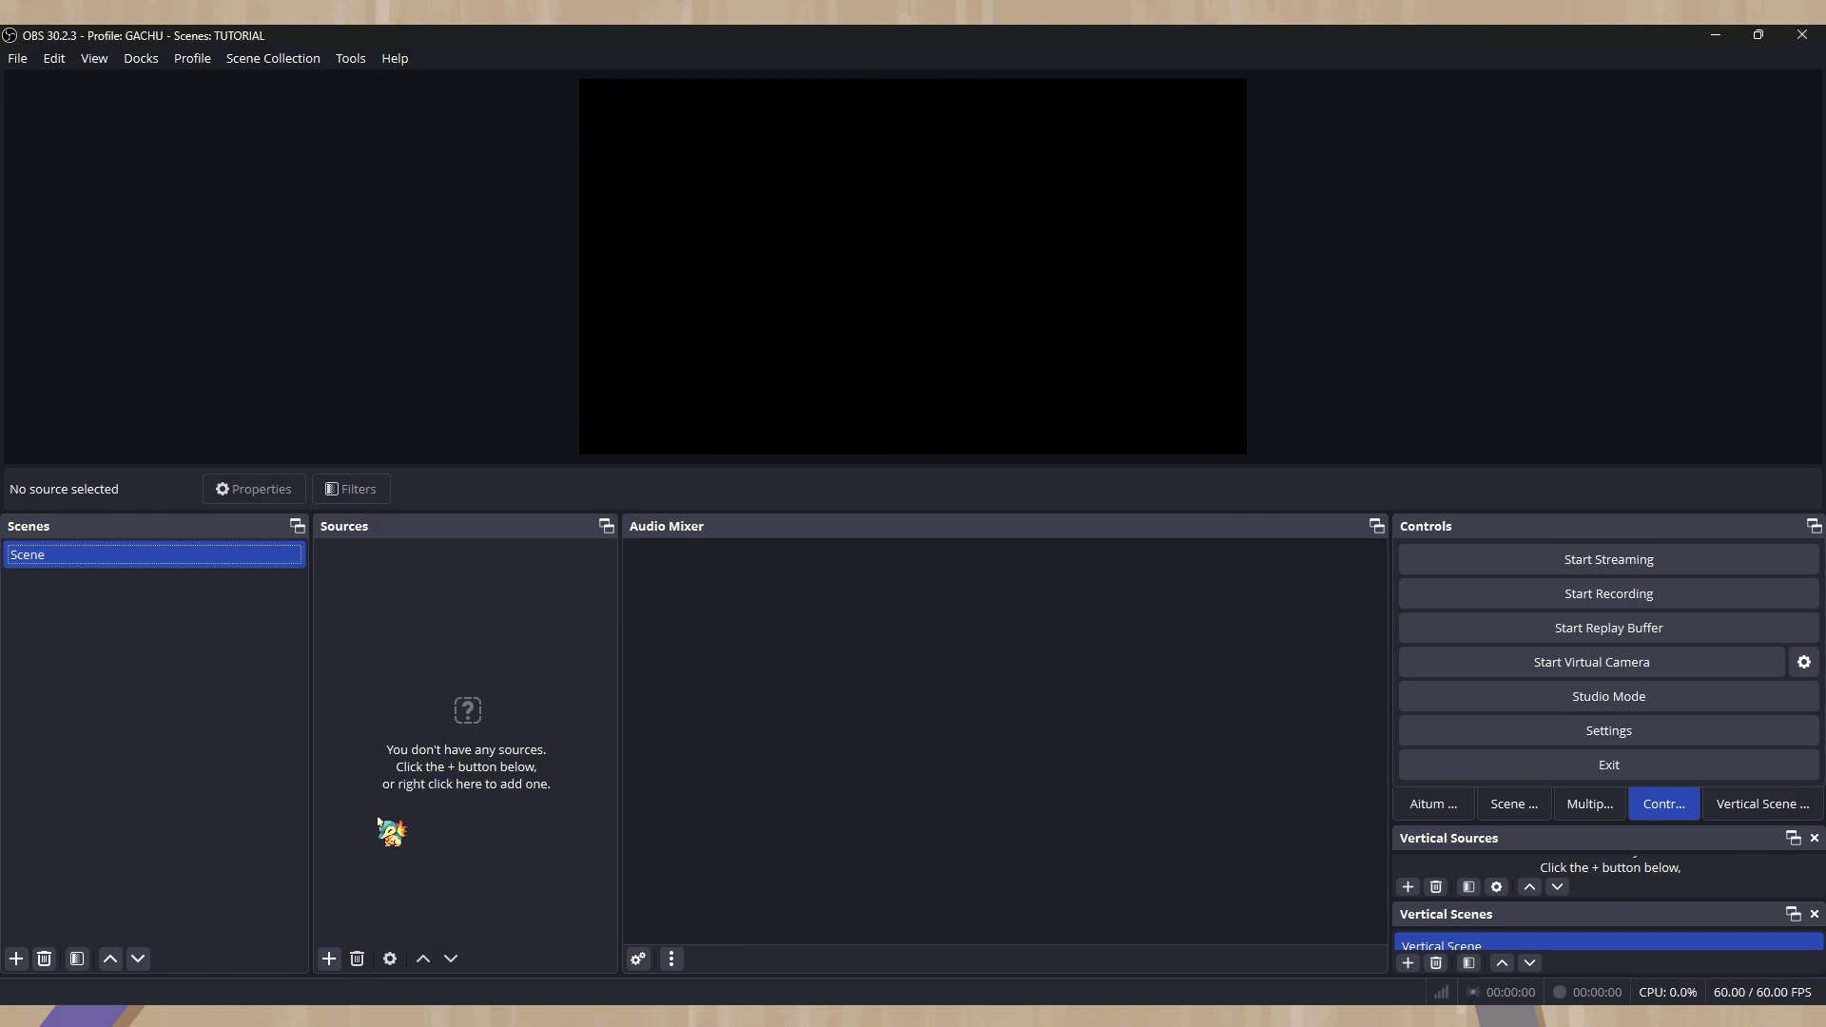
click(331, 960)
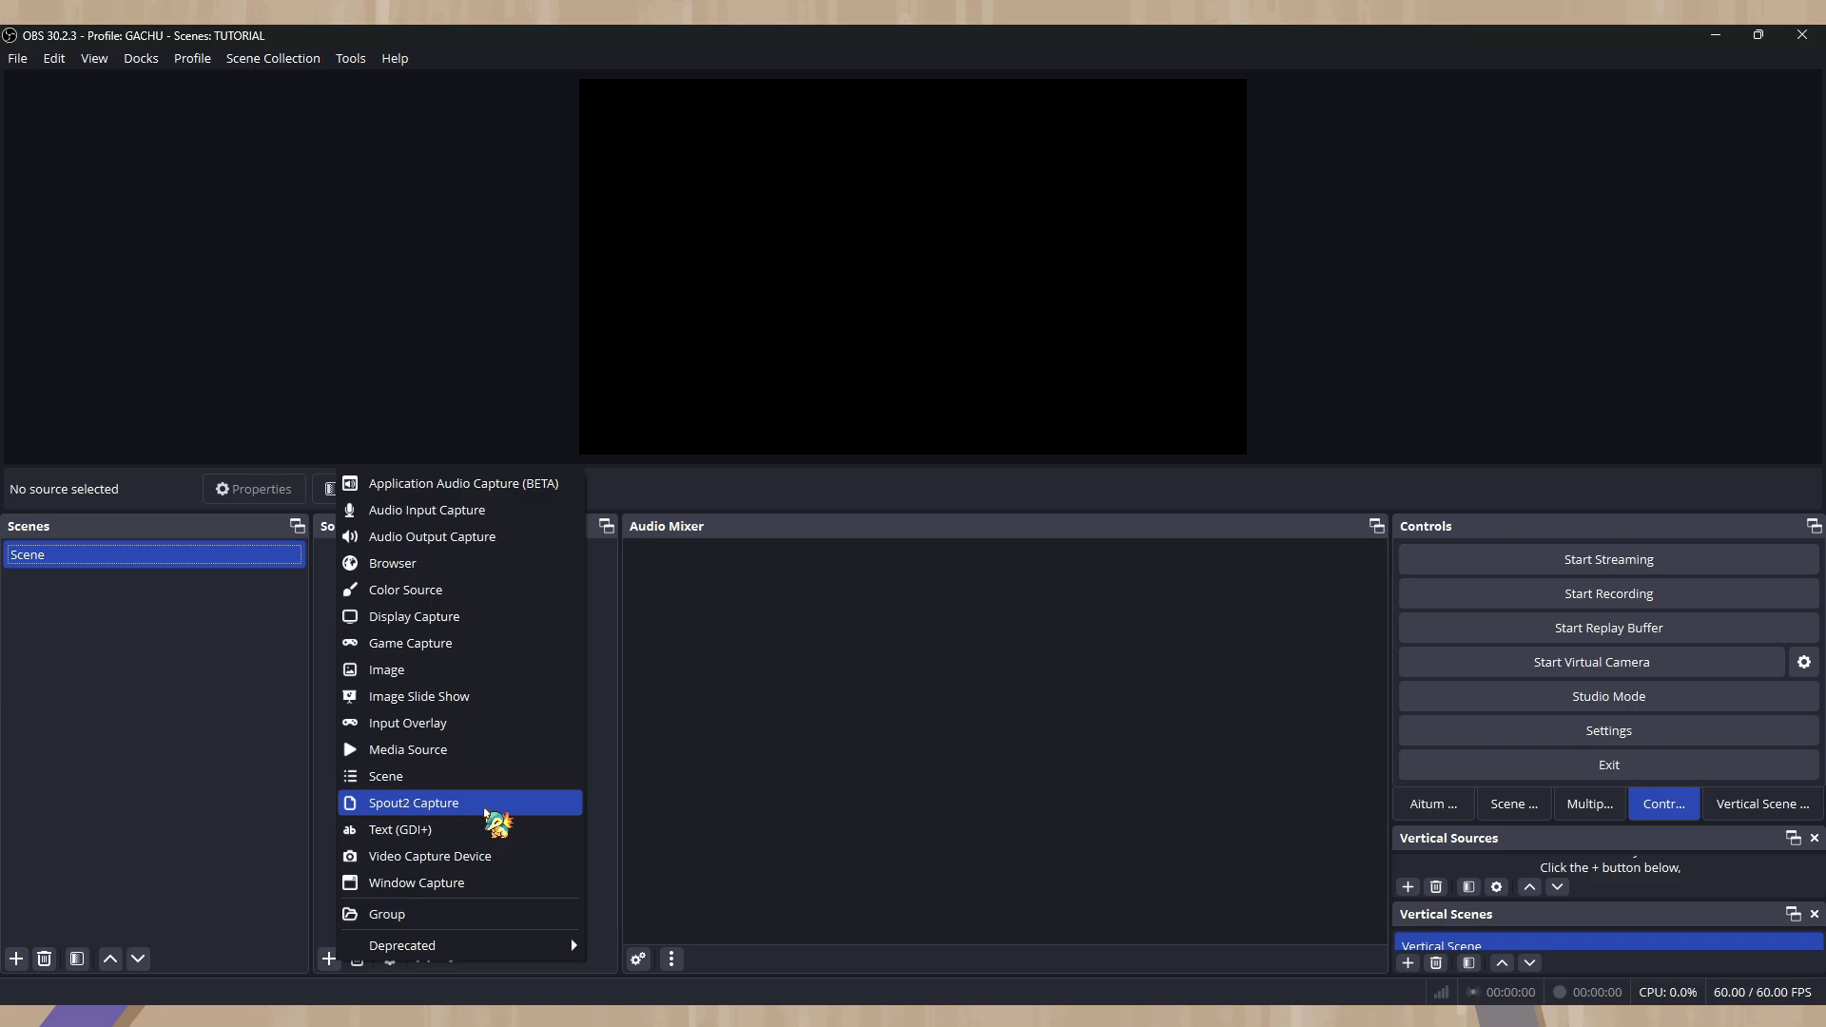
click(486, 811)
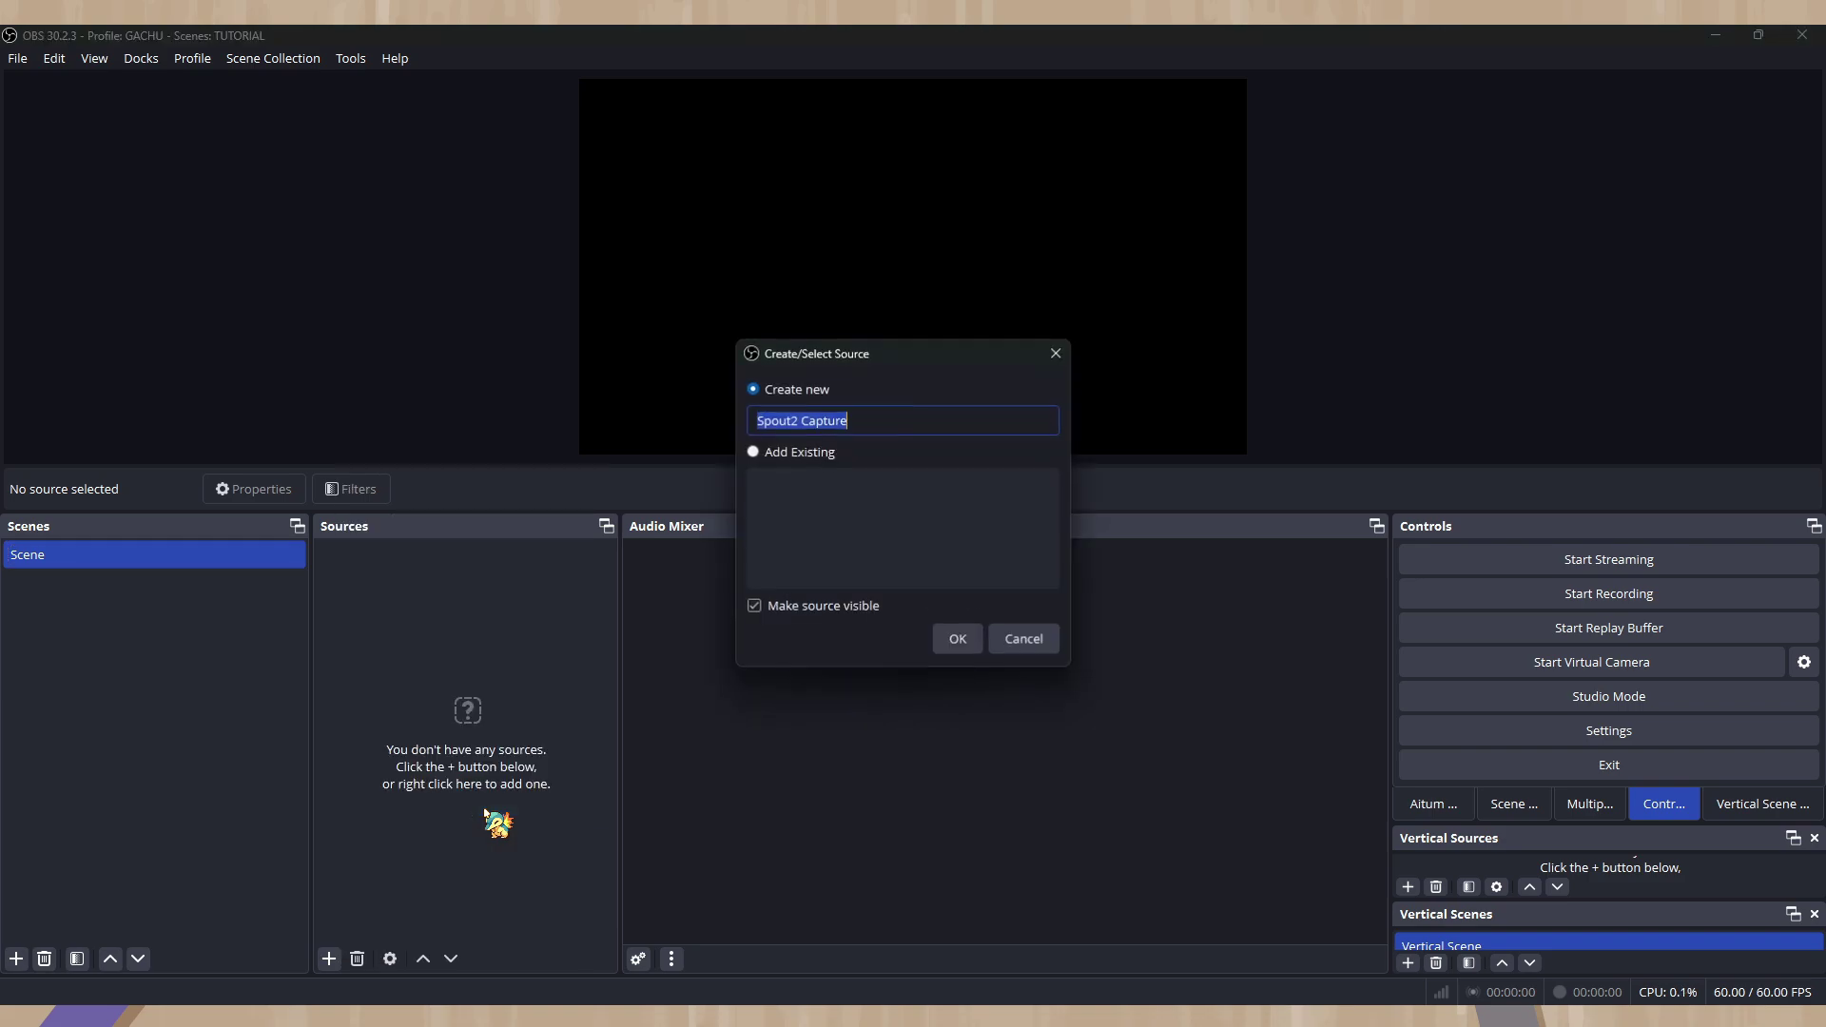
text(vtube studio)
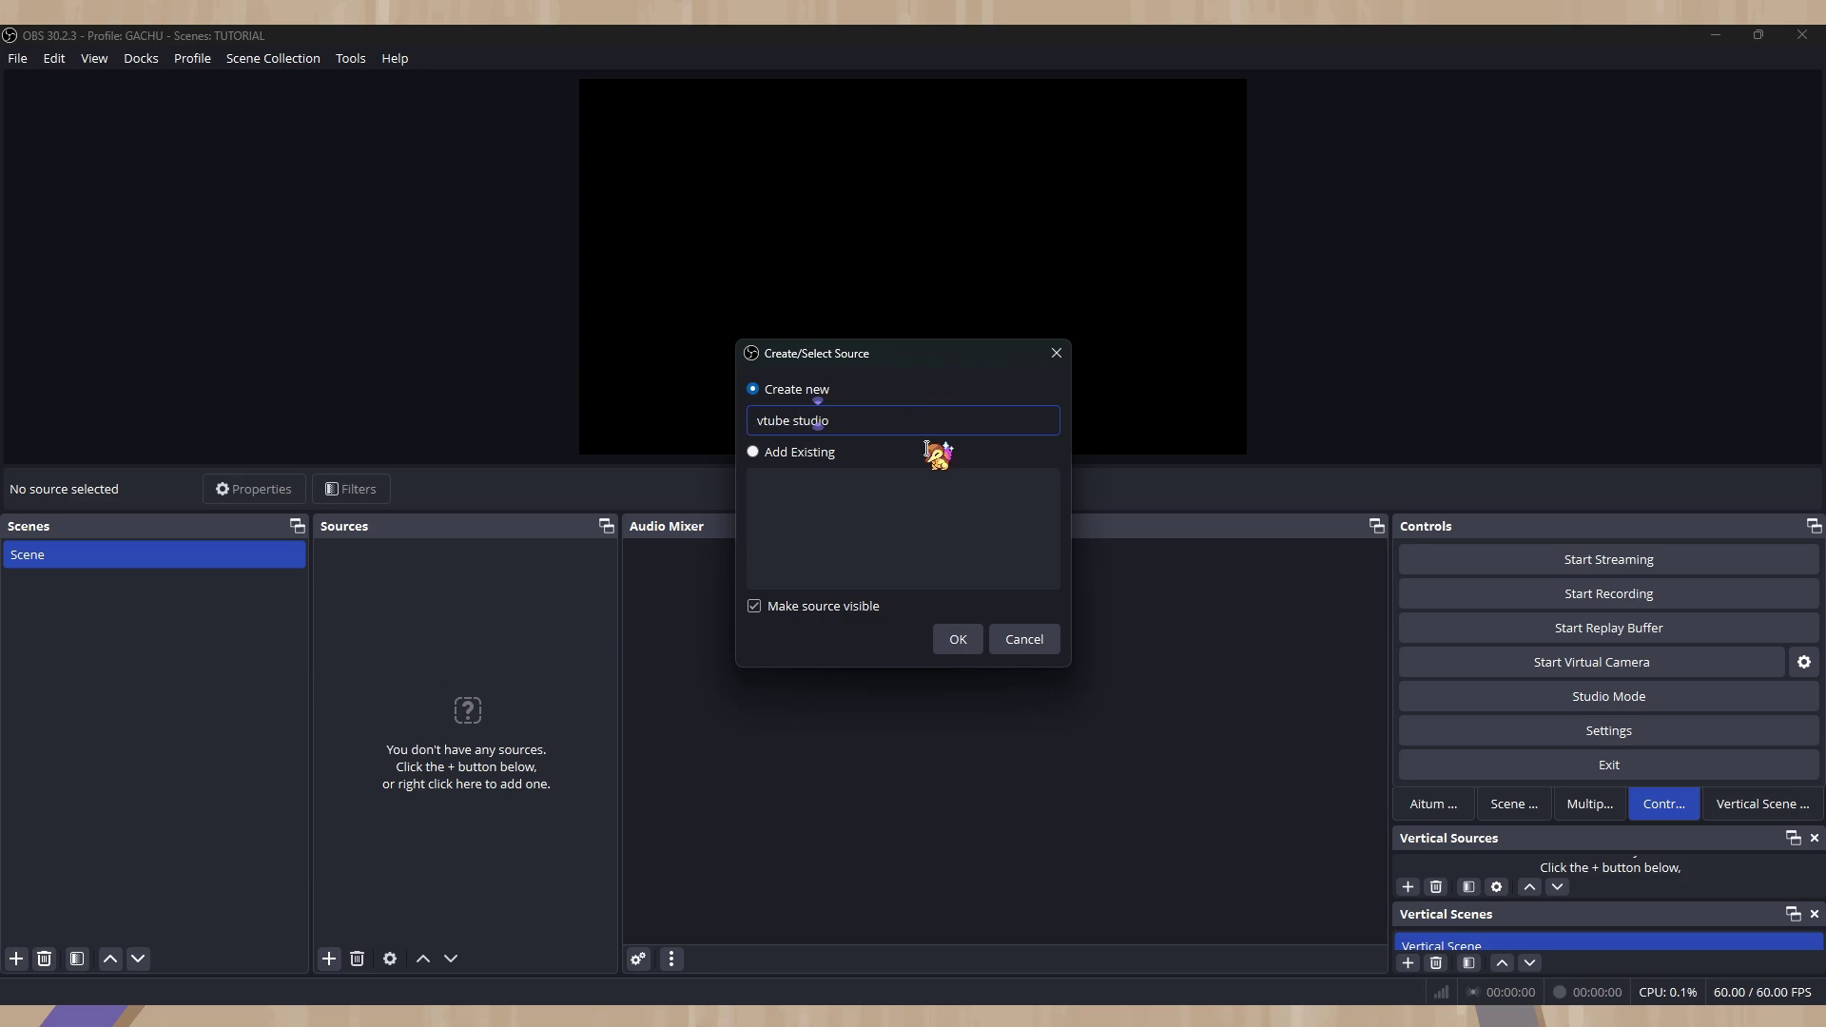
click(977, 631)
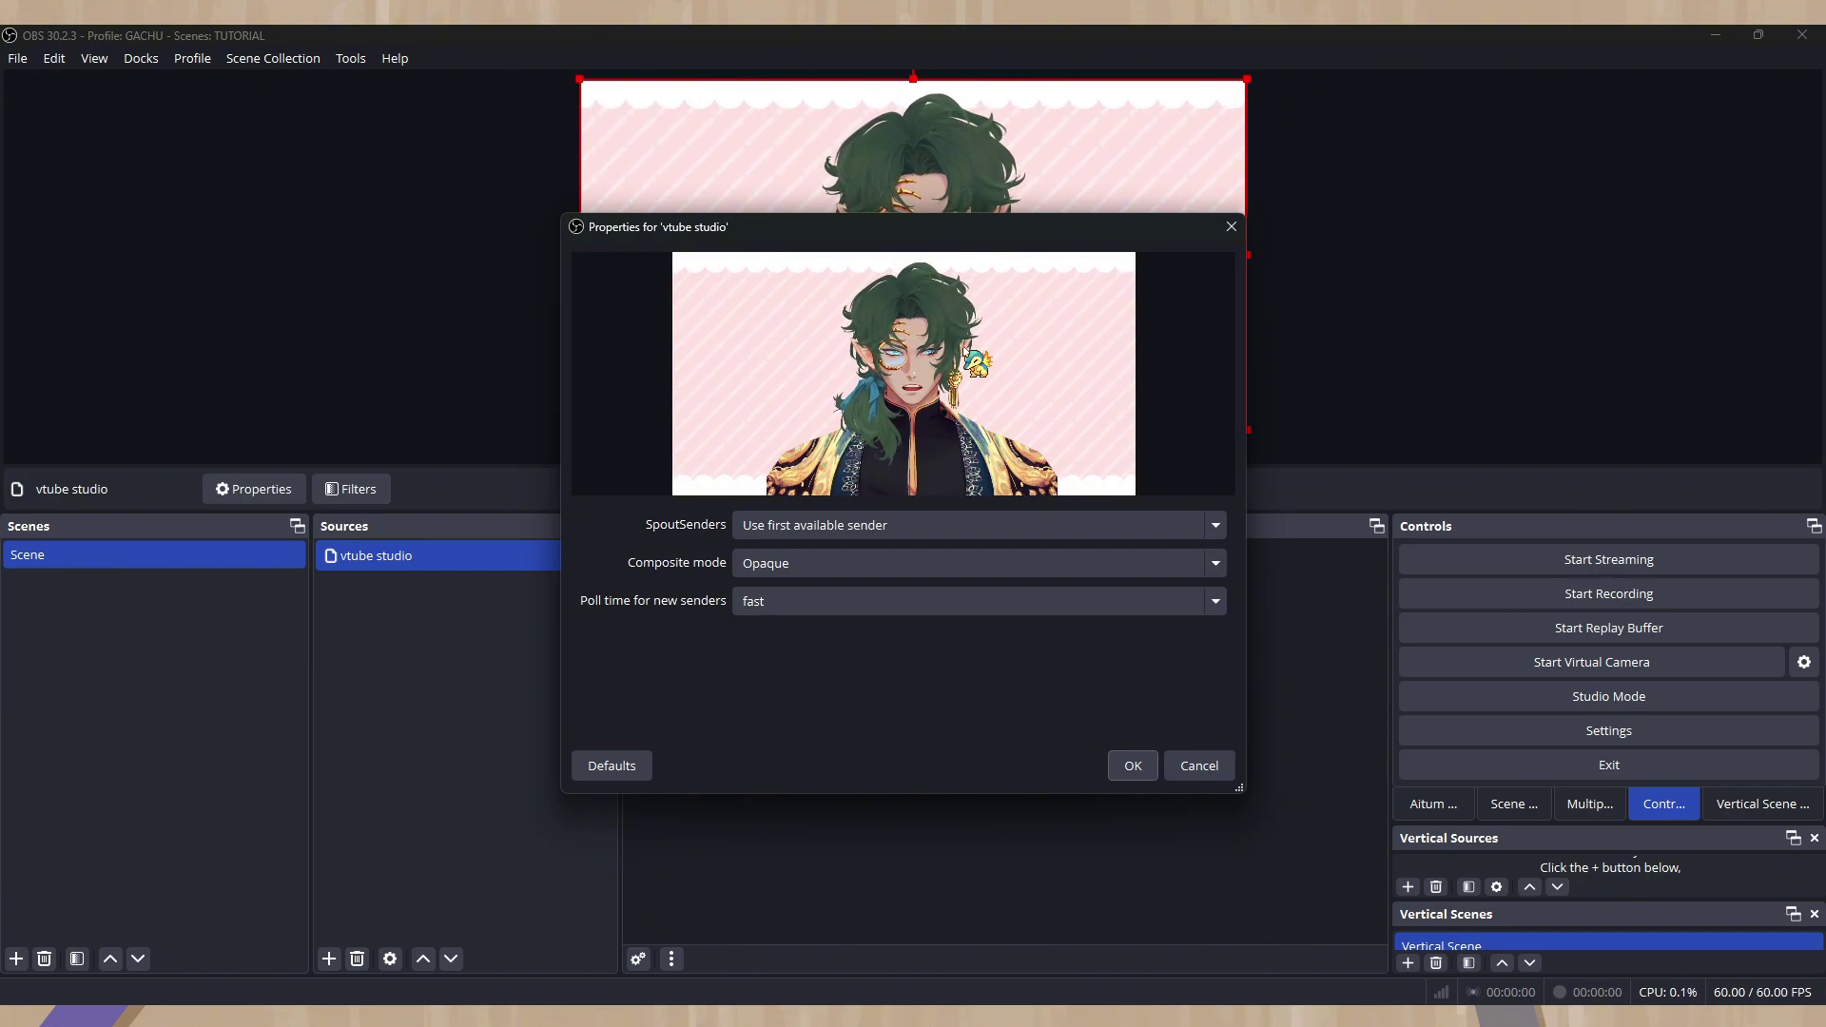
Accept the vtube studio capture properties, select the source, and bring up VTube Studio's background selector.
click(1139, 766)
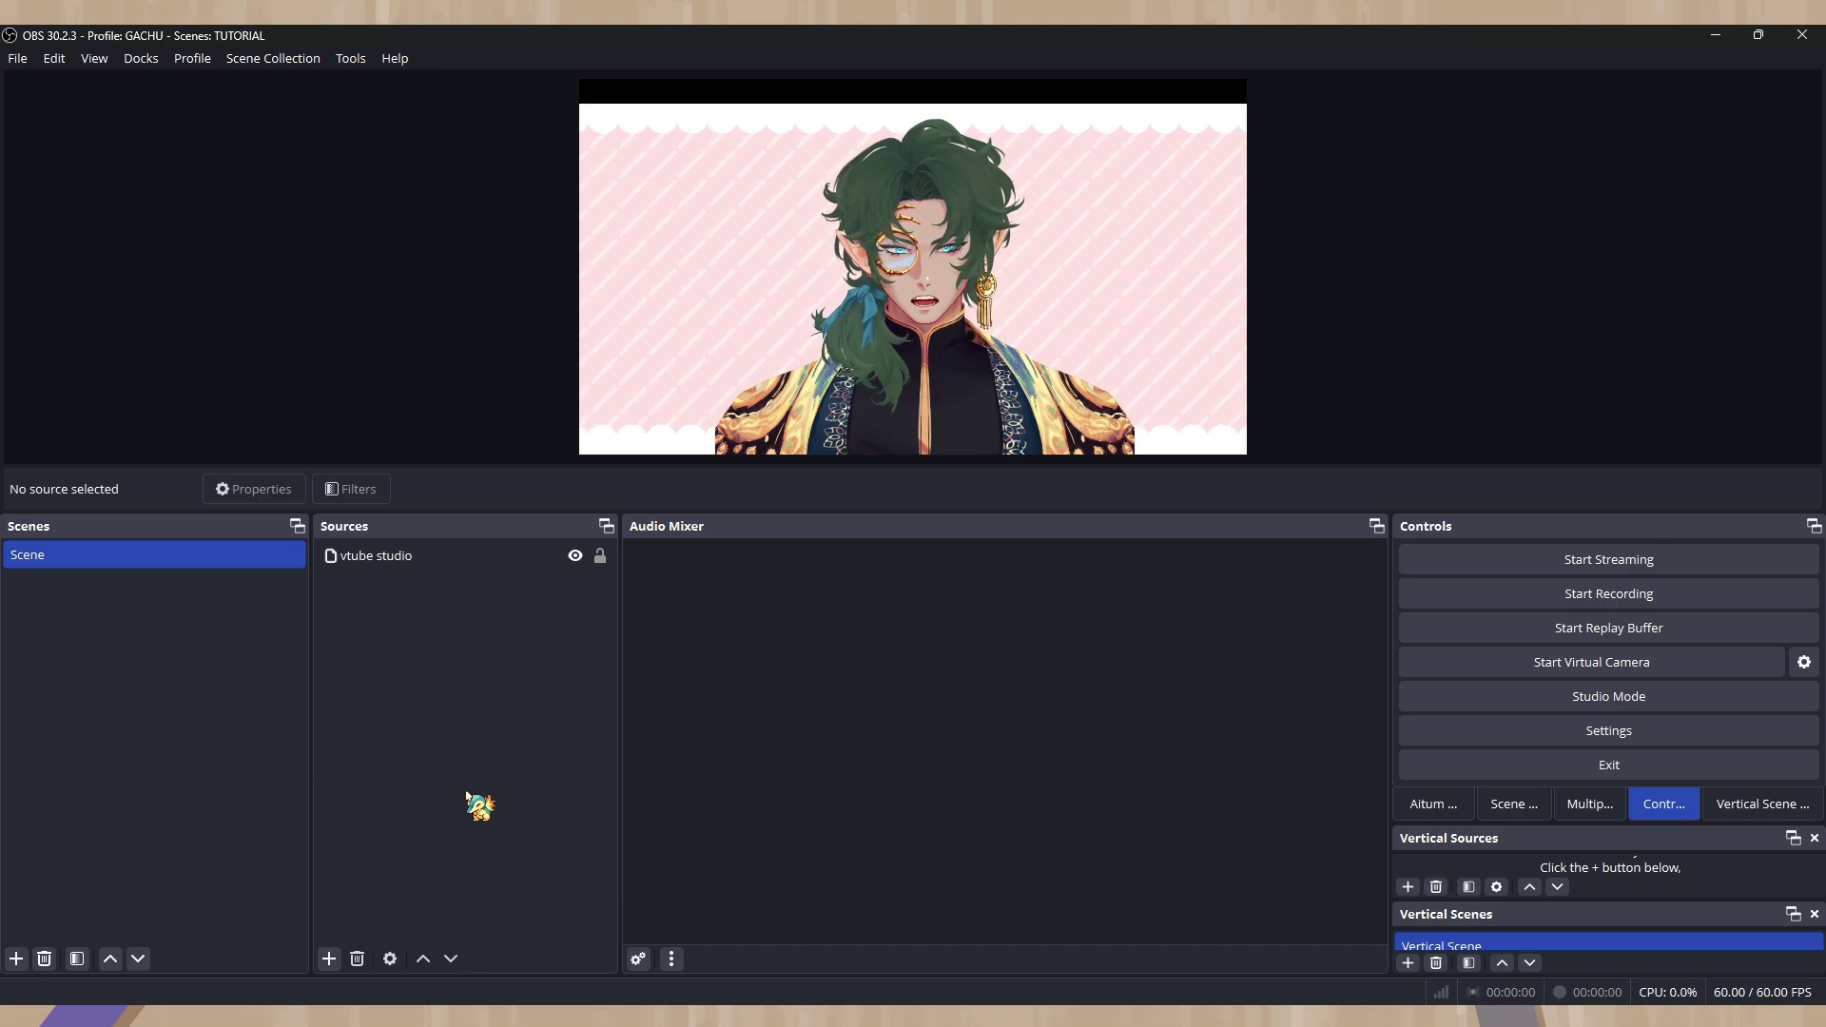
key(Down)
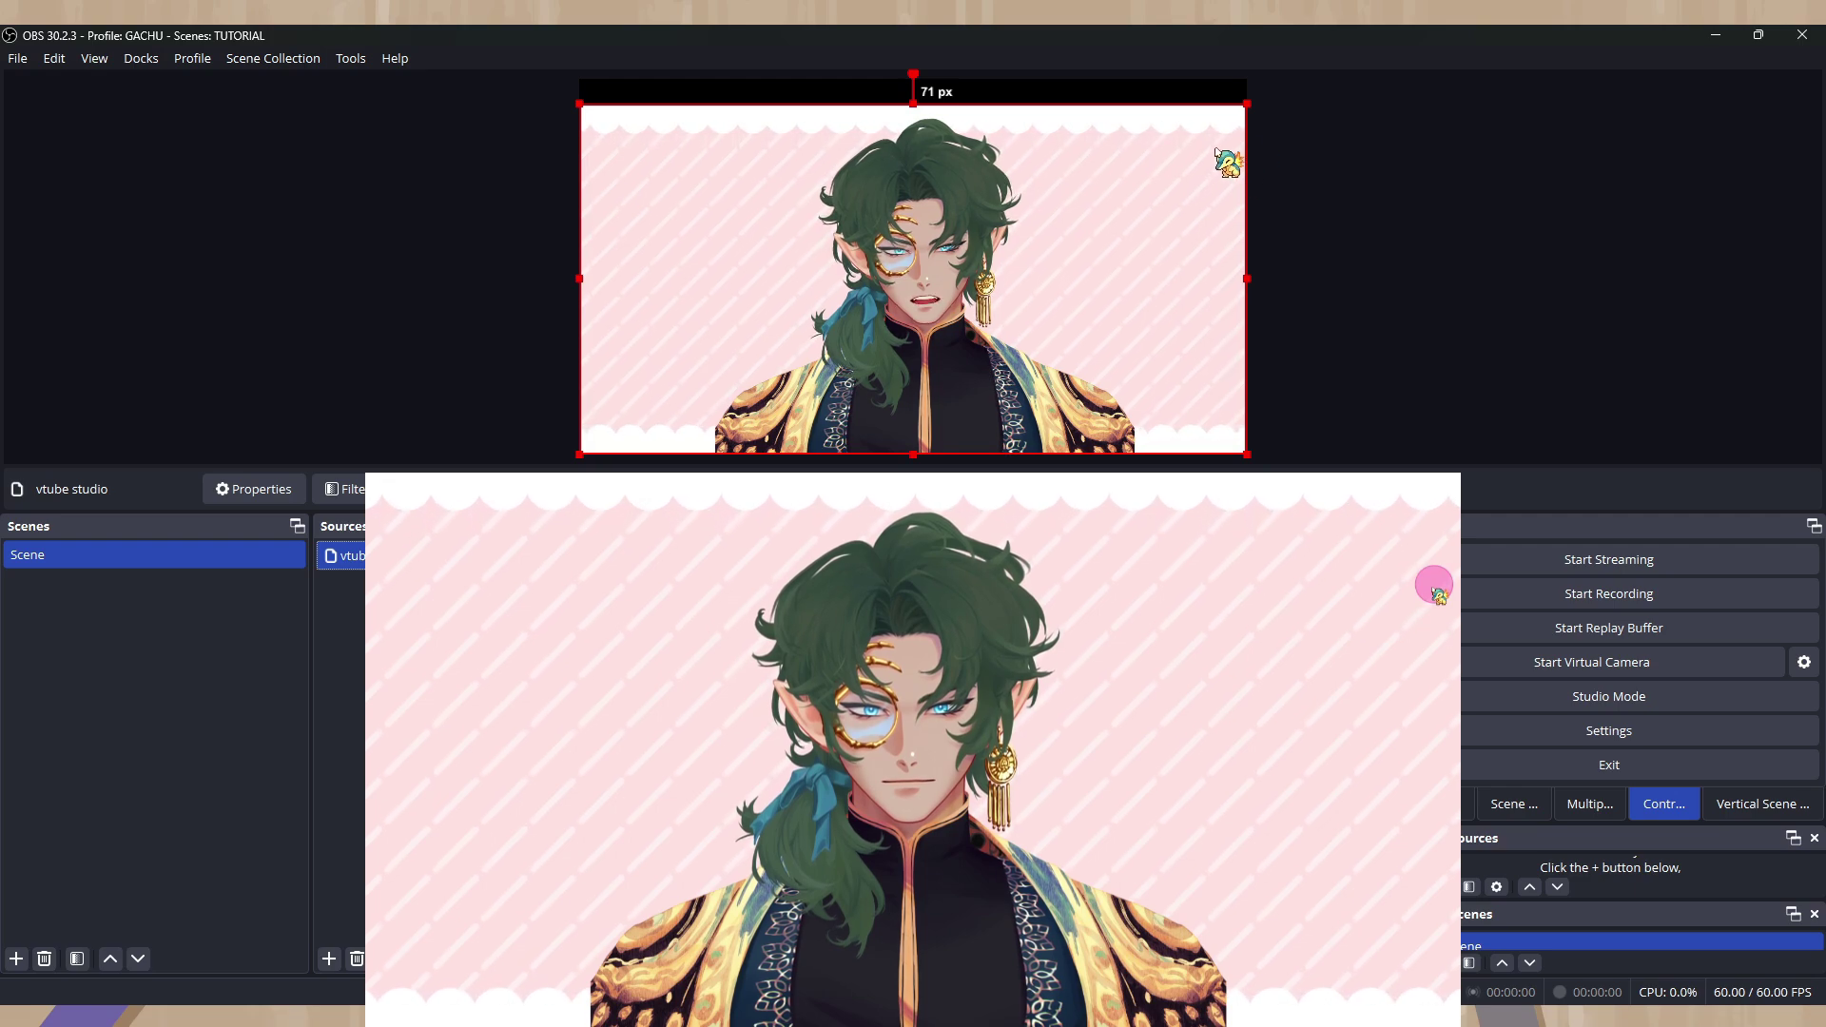
double_click(784, 755)
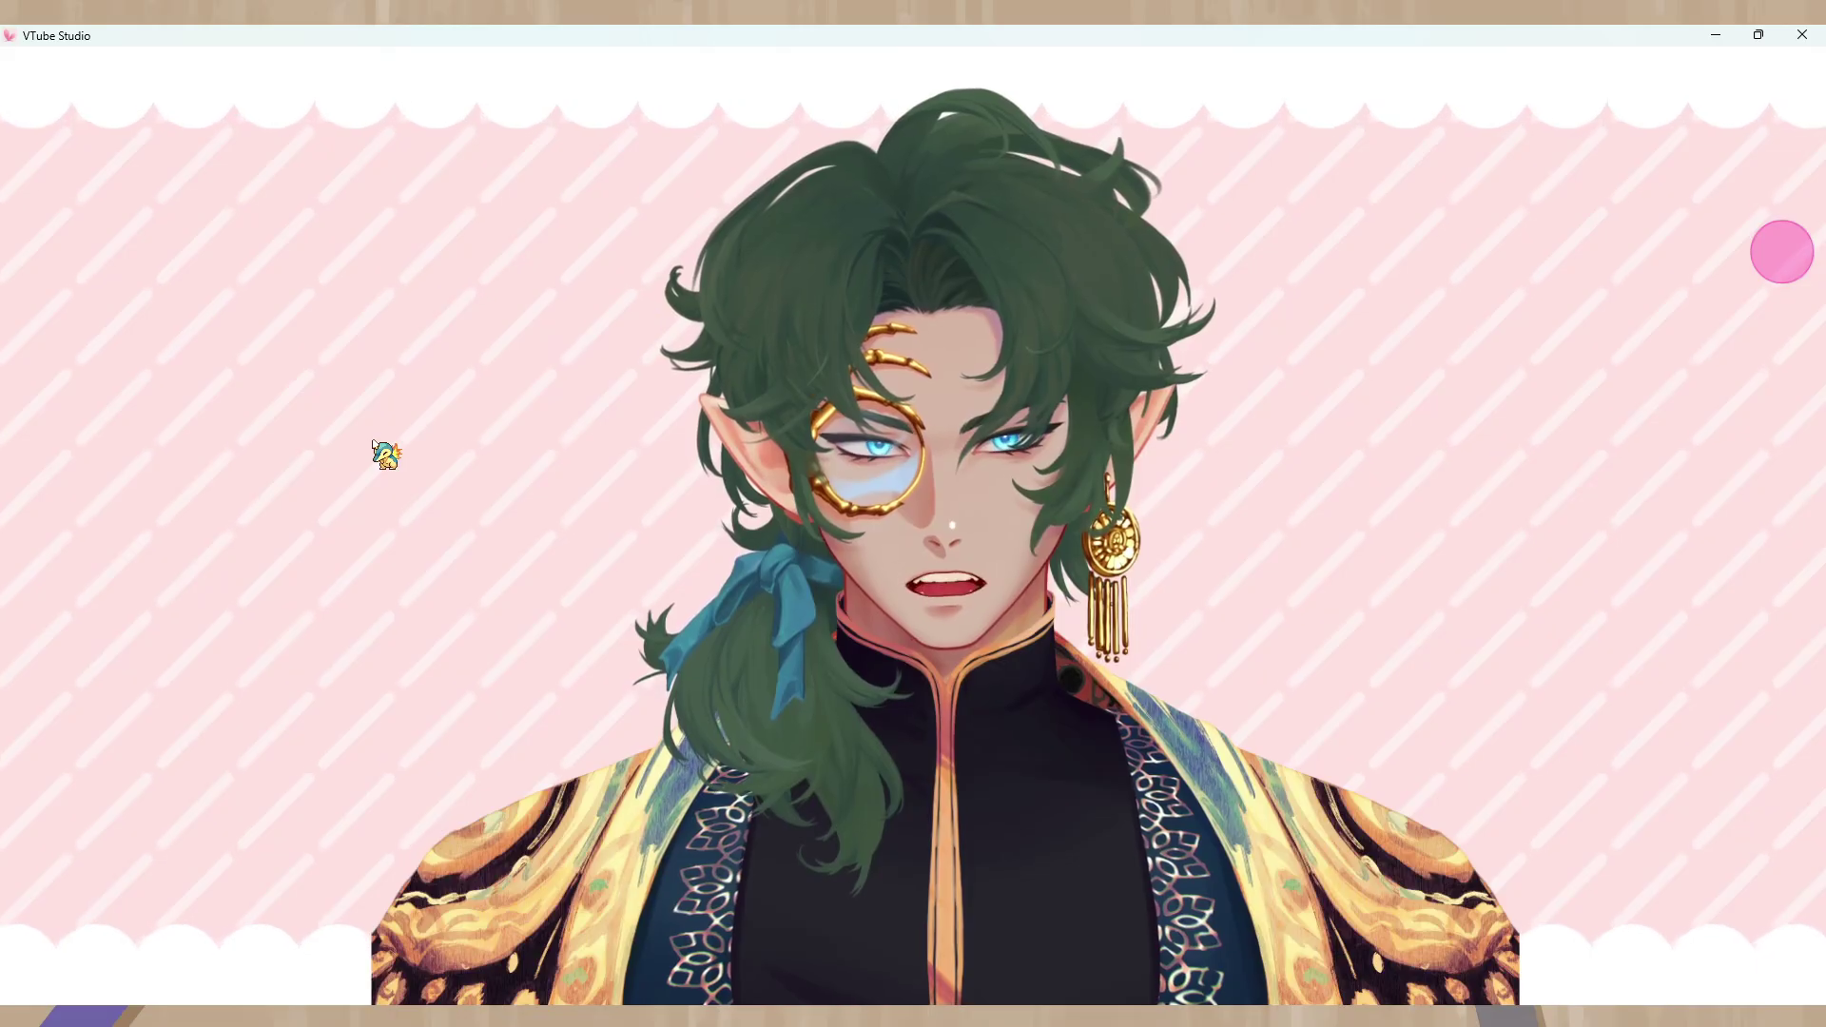
double_click(379, 453)
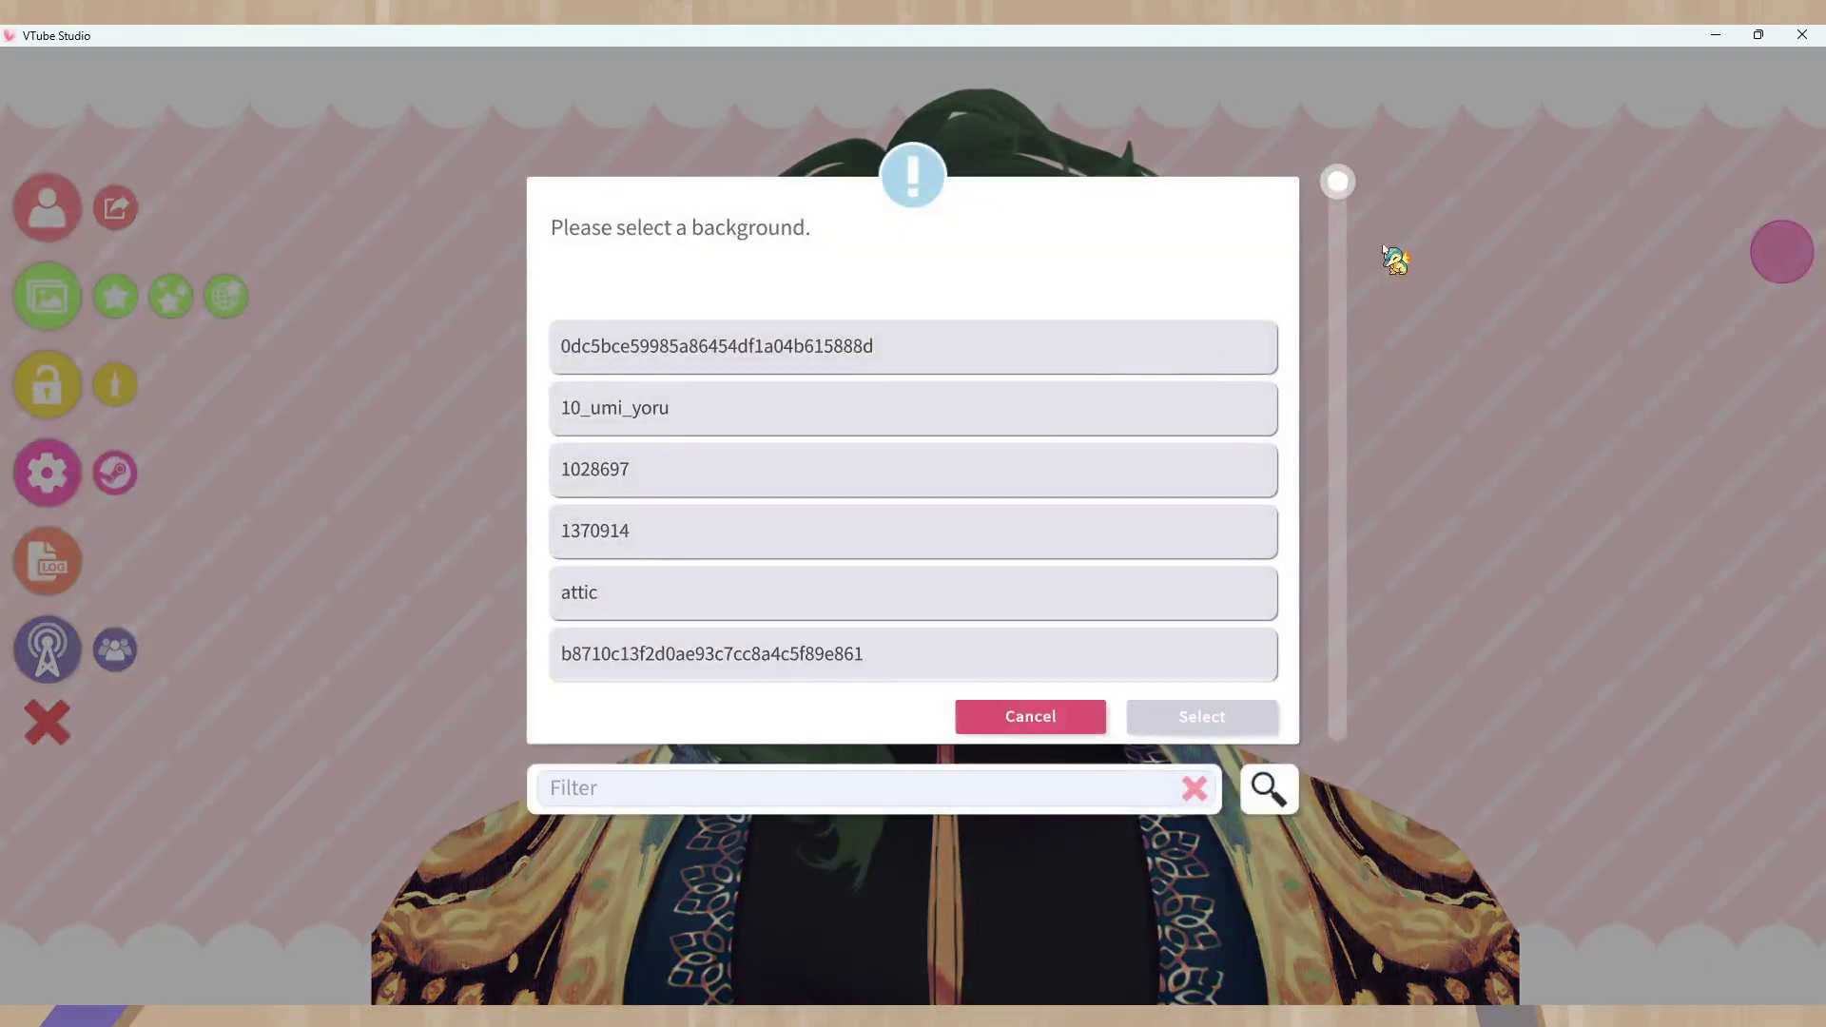
Apply the ColorPicker background set to pure black #000000, with Transparent in capture kept on.
drag(1336, 185, 1337, 738)
click(1255, 590)
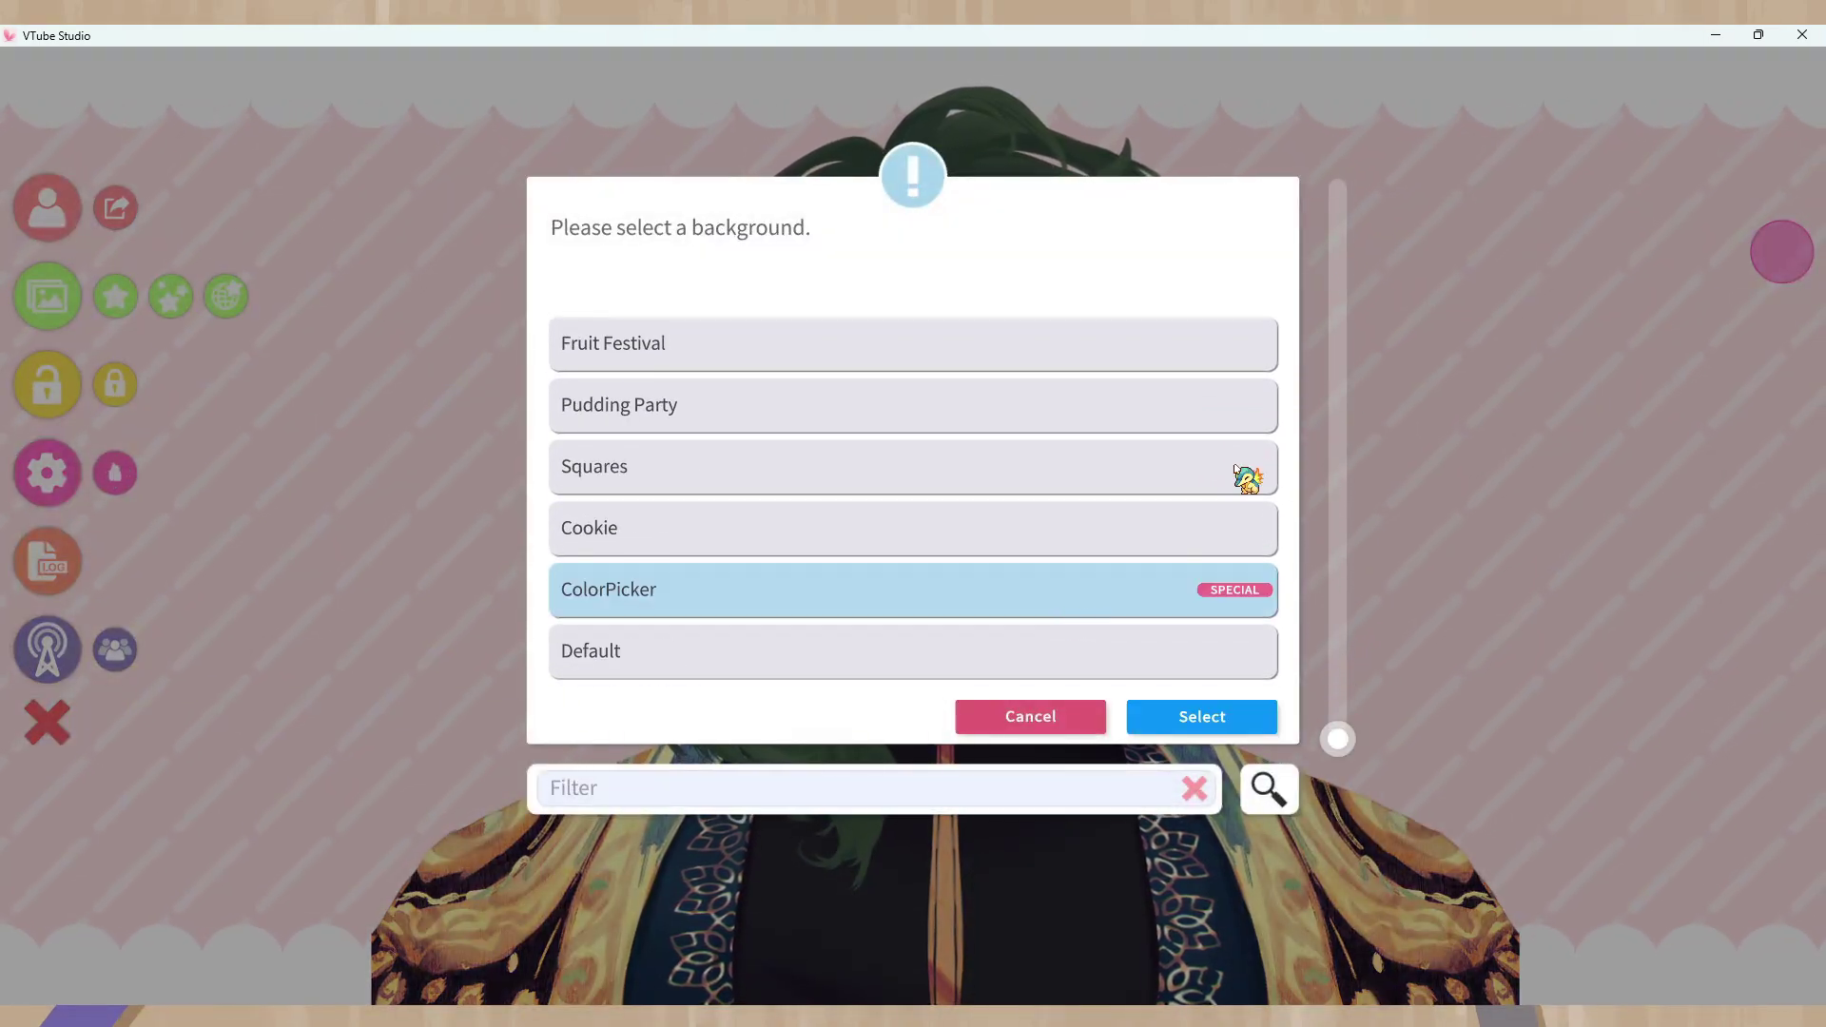
click(1244, 725)
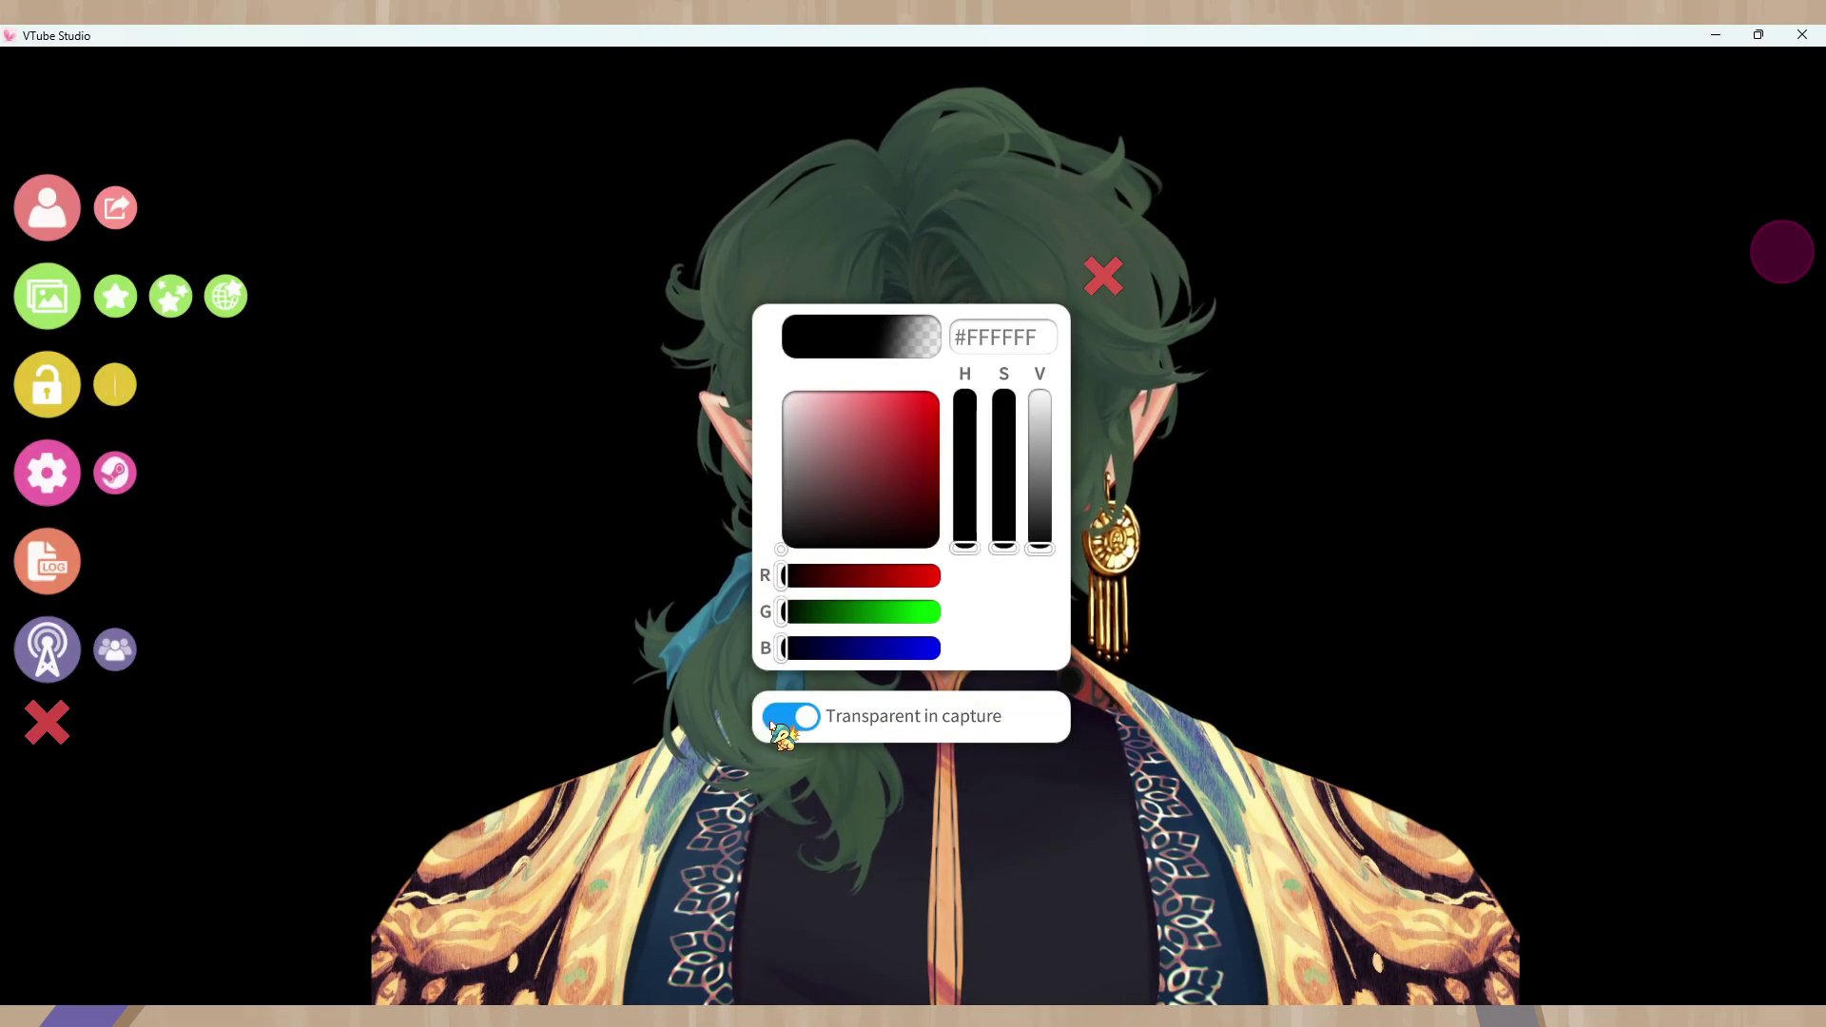
drag(850, 507, 770, 571)
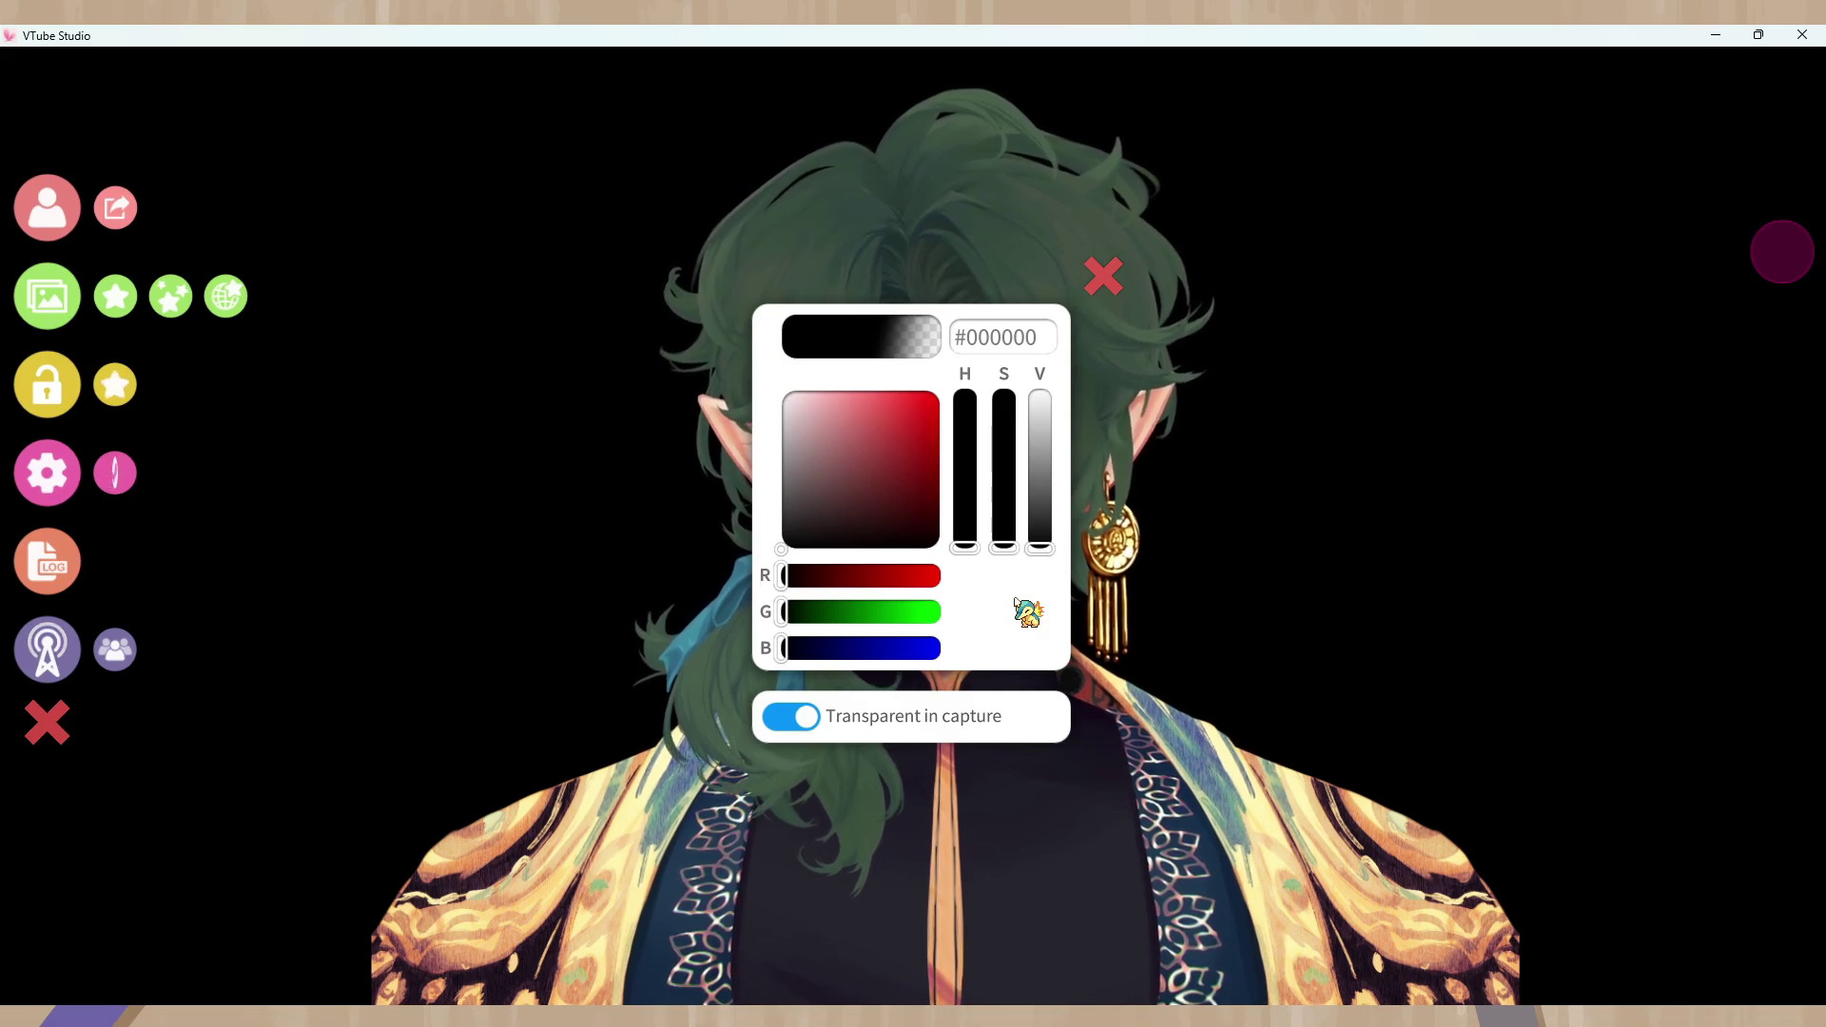
click(795, 546)
drag(795, 546, 767, 571)
drag(1039, 338, 997, 344)
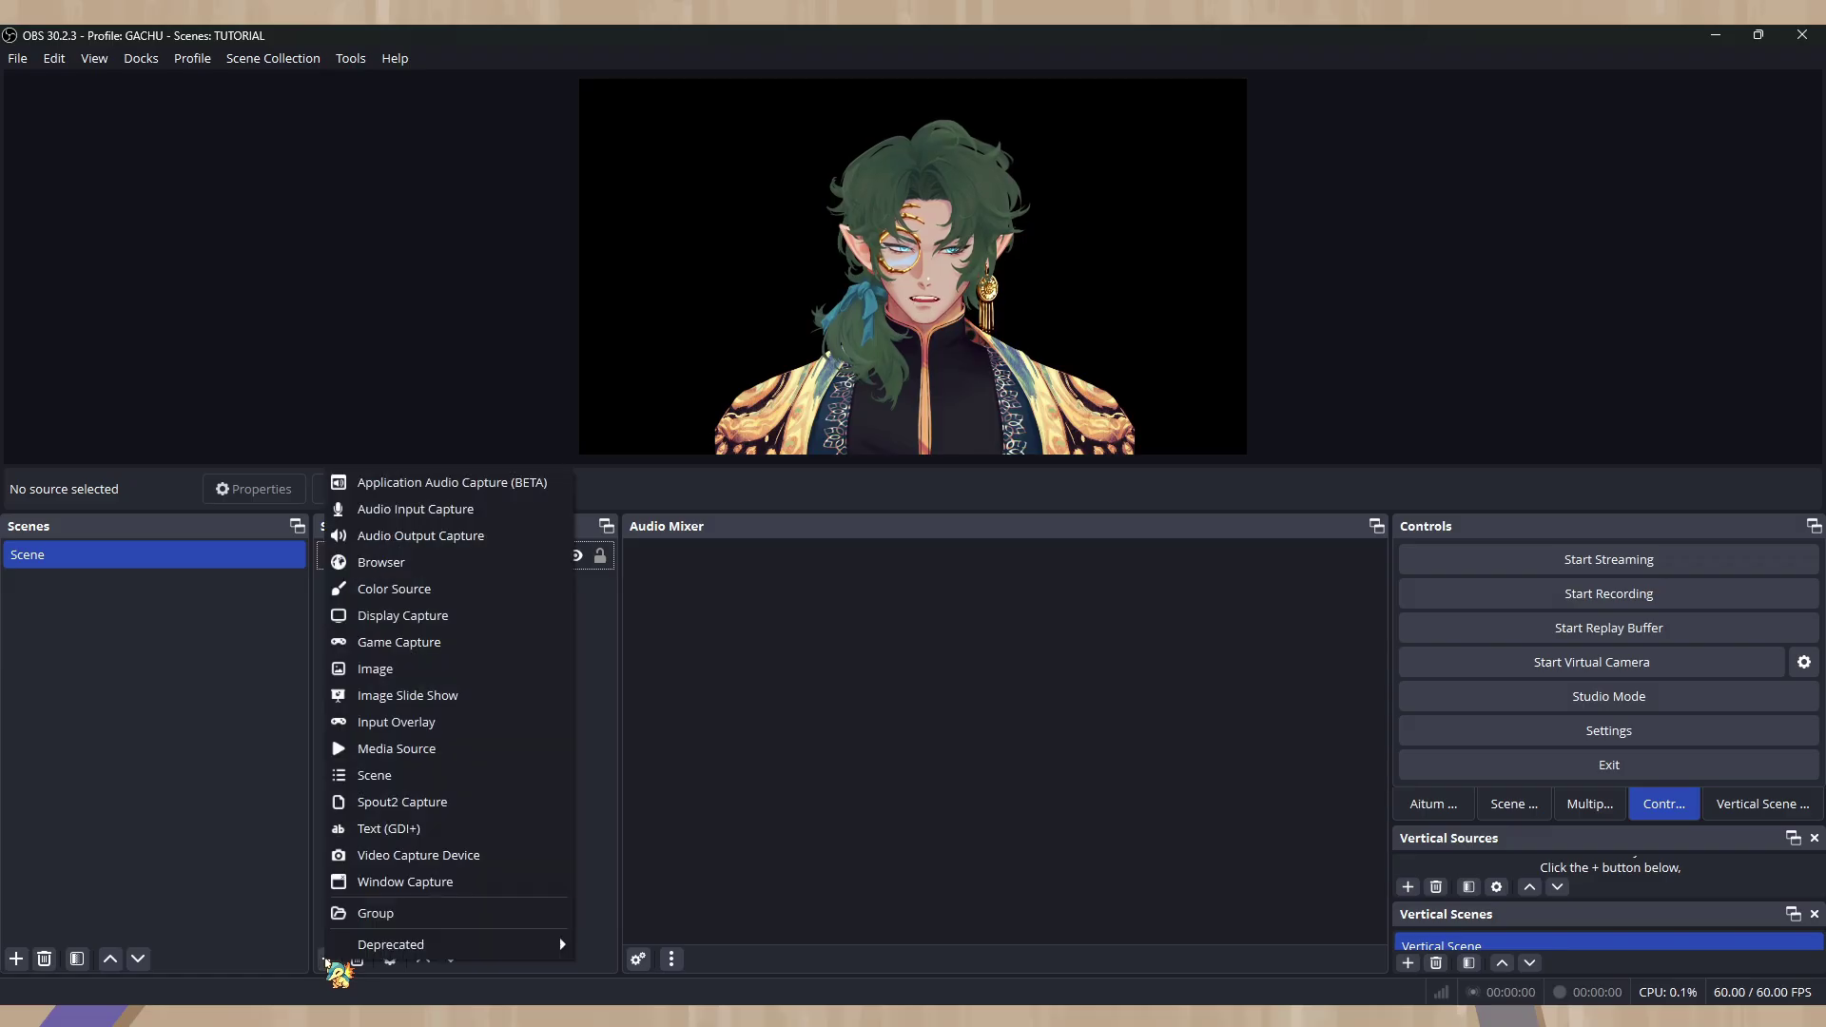
Create an Image source showing okumono_sora3.png beneath the avatar, then reselect the vtube studio source.
click(437, 669)
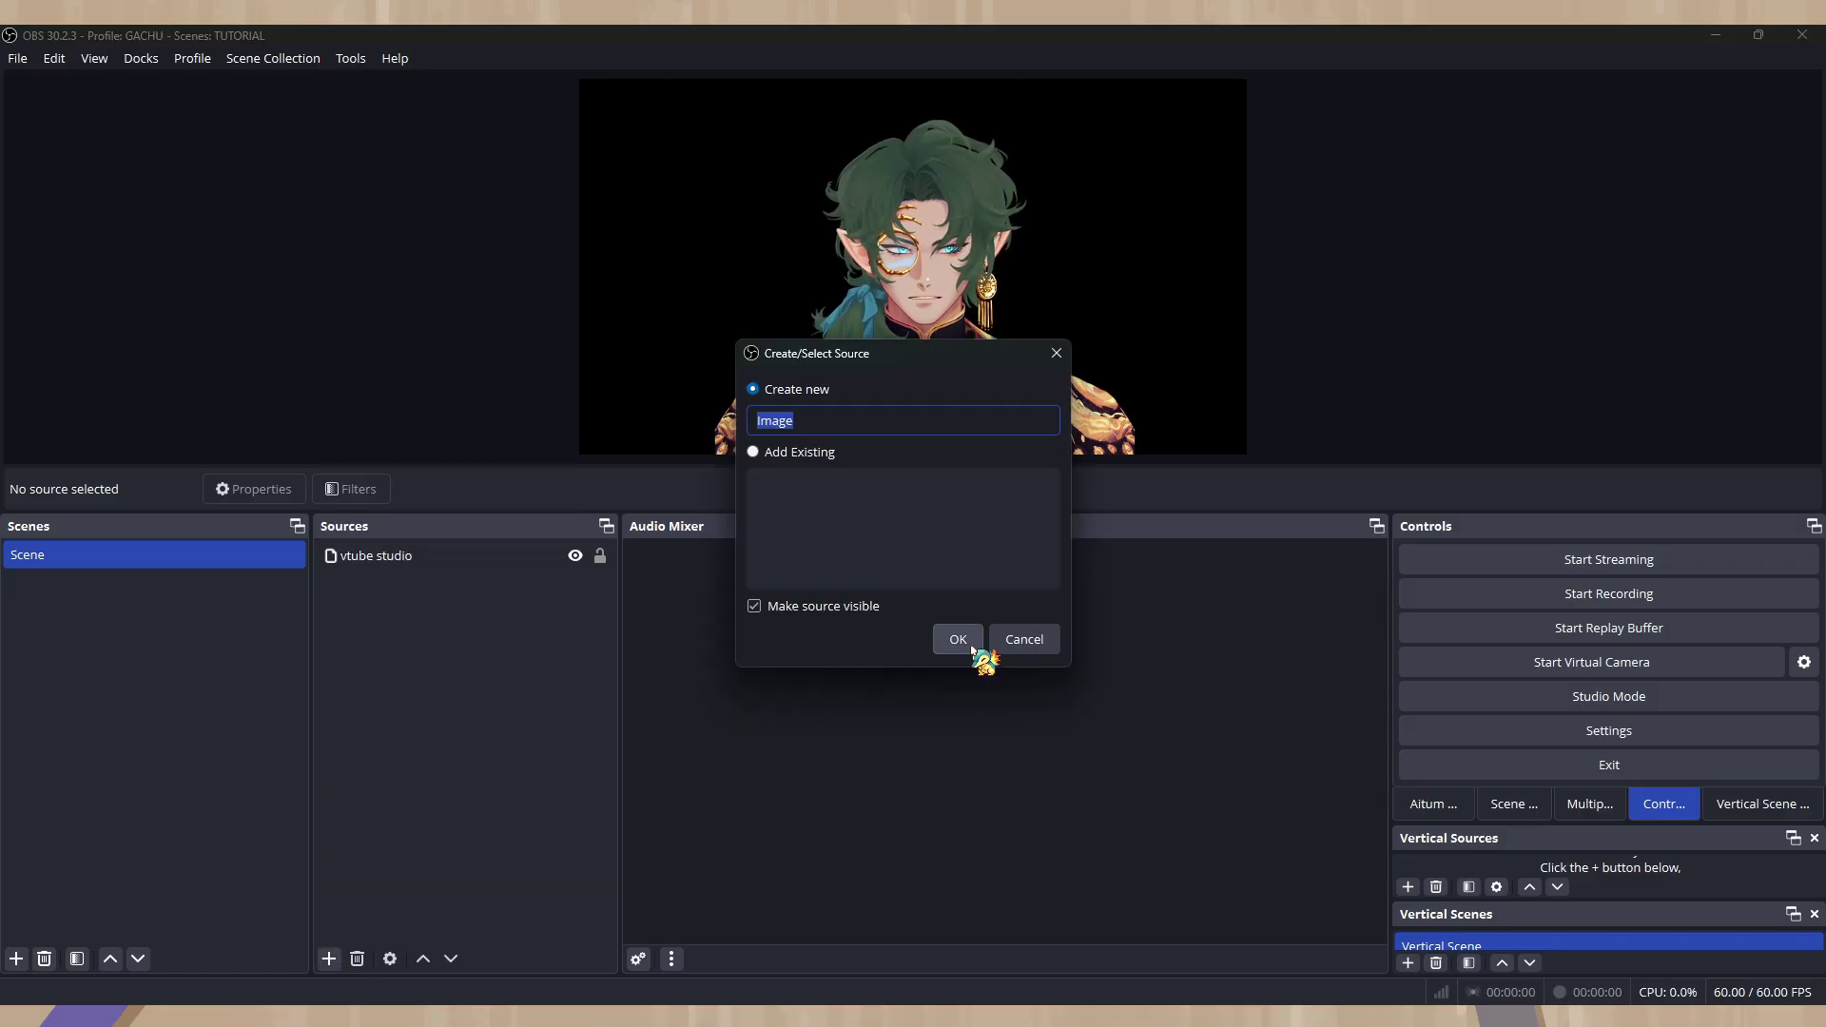
click(972, 650)
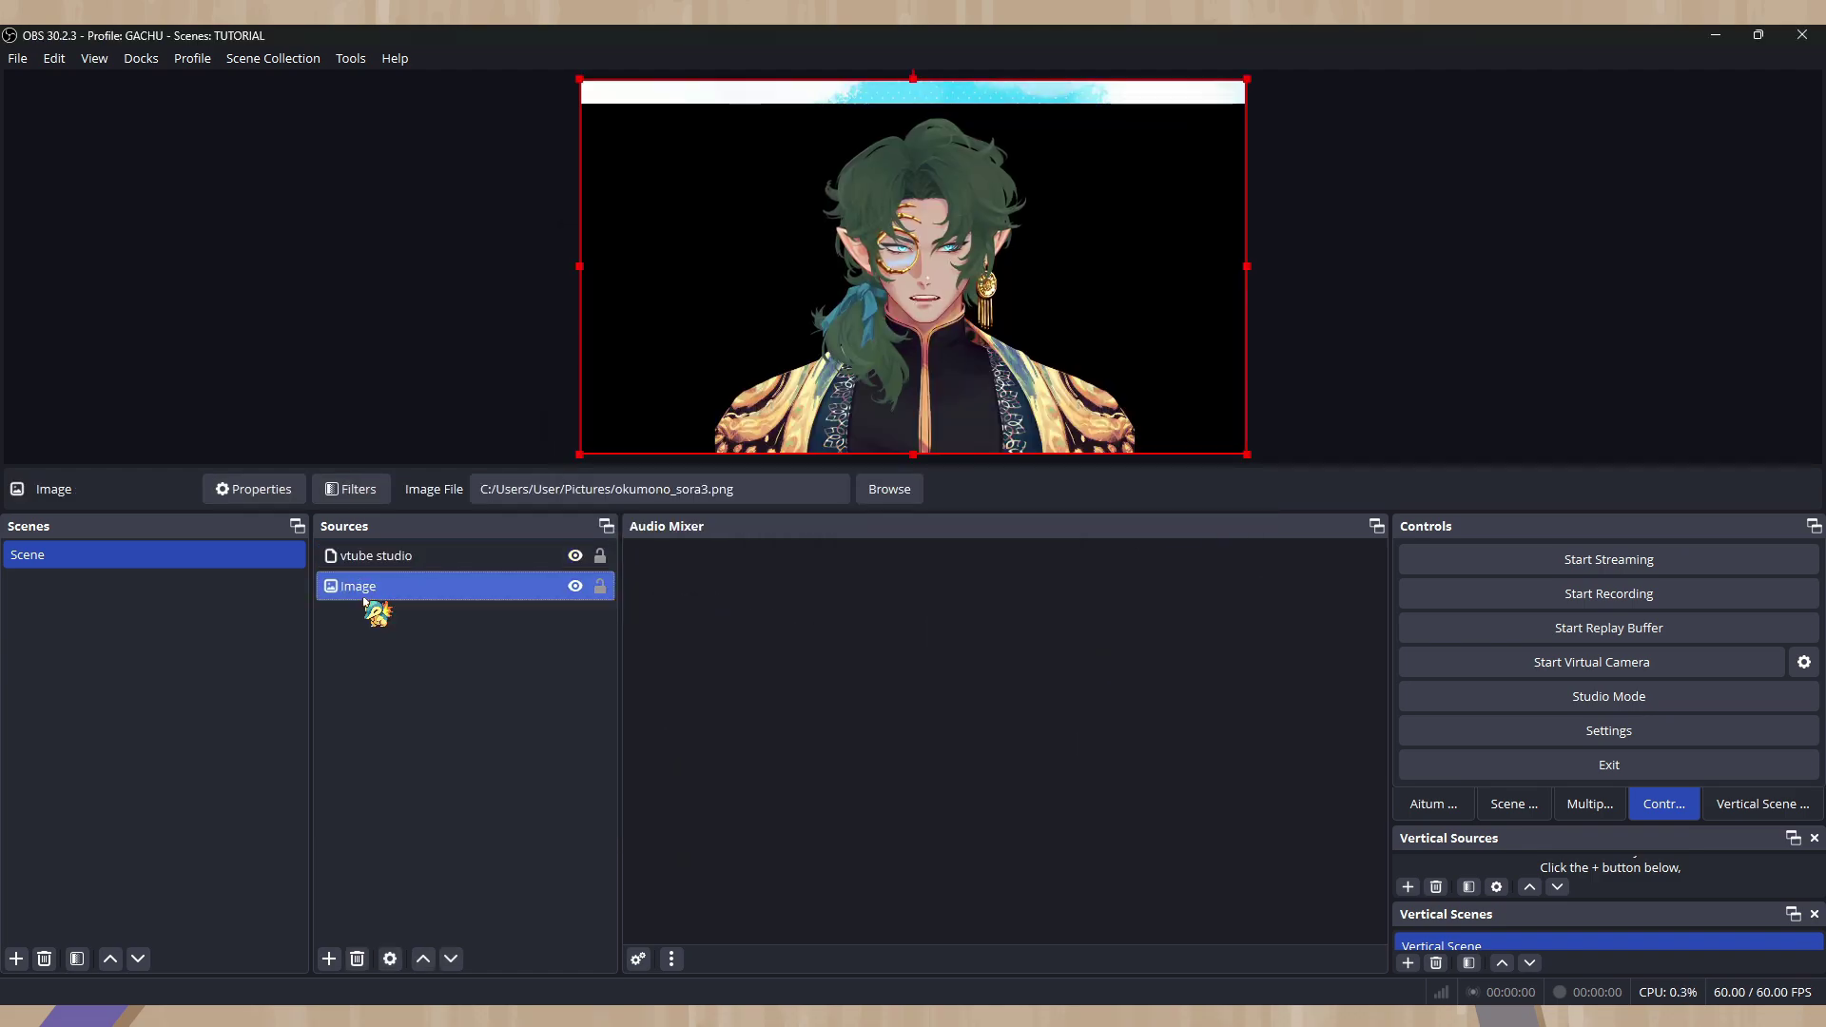
click(365, 607)
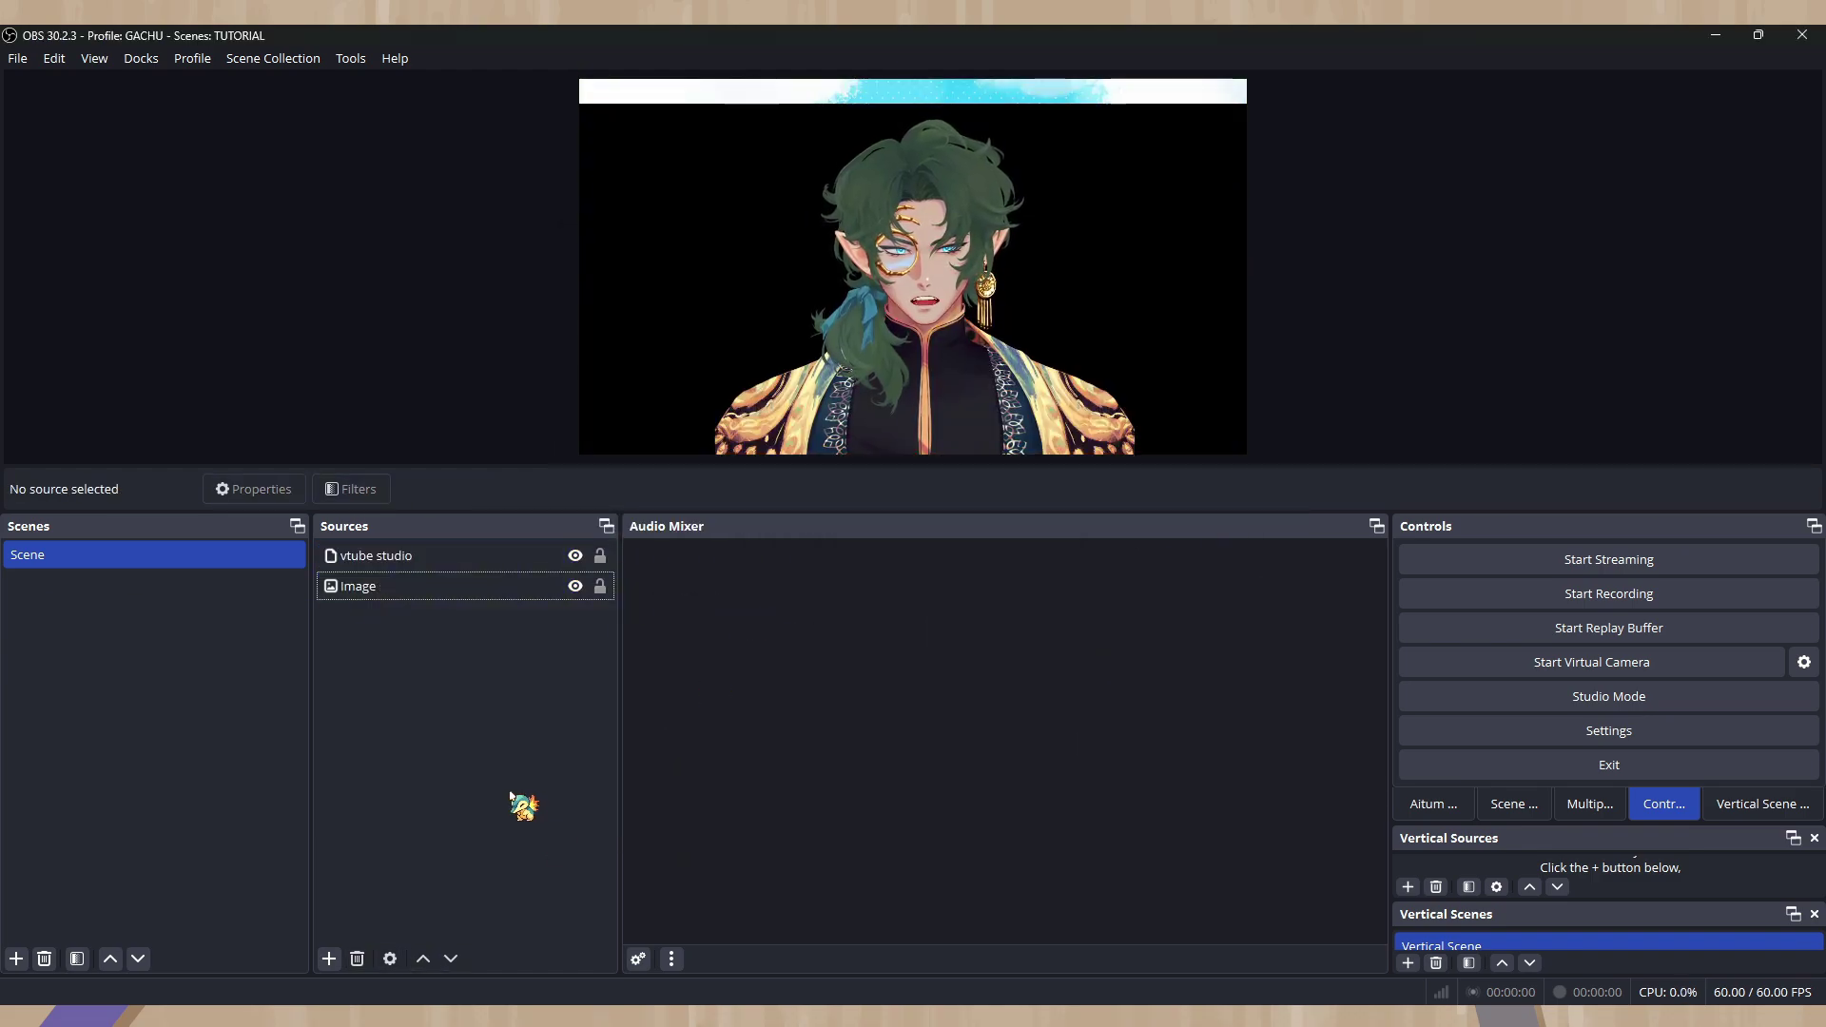
click(493, 561)
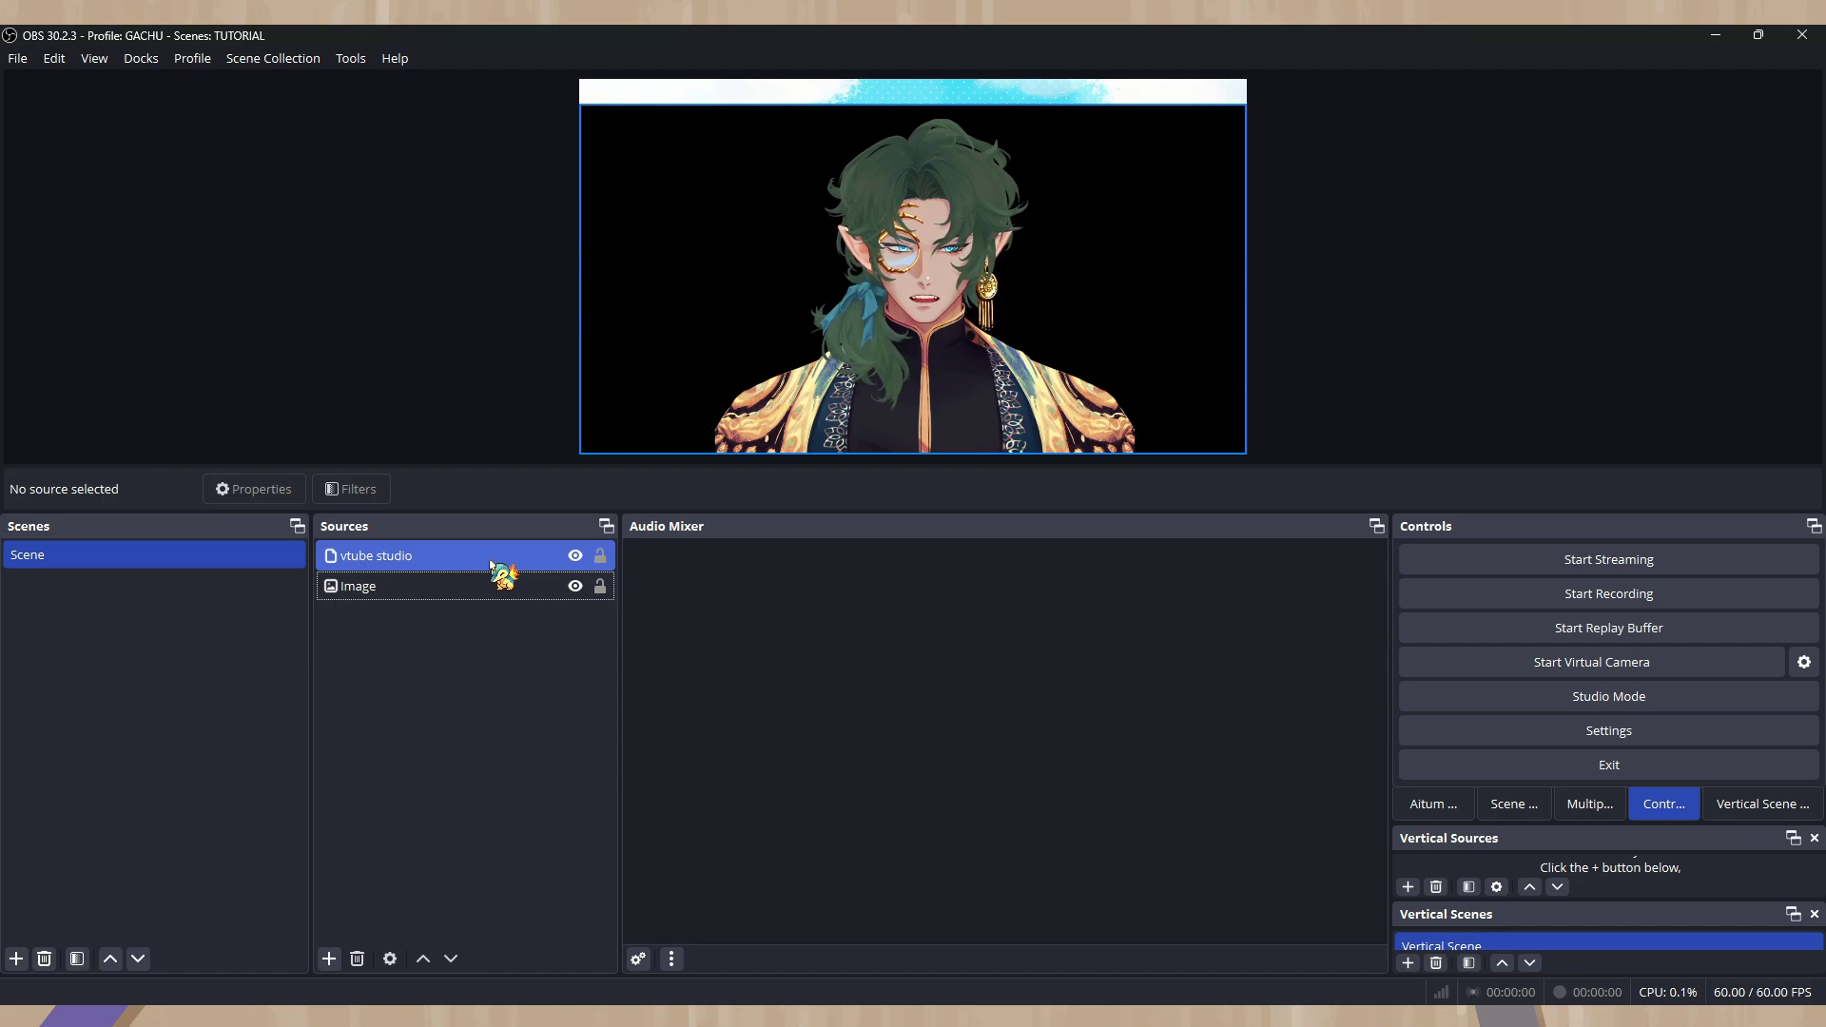
Set the vtube studio source to Converted Premultiplied Alpha (legacy) compositing, then start the virtual camera.
double_click(493, 567)
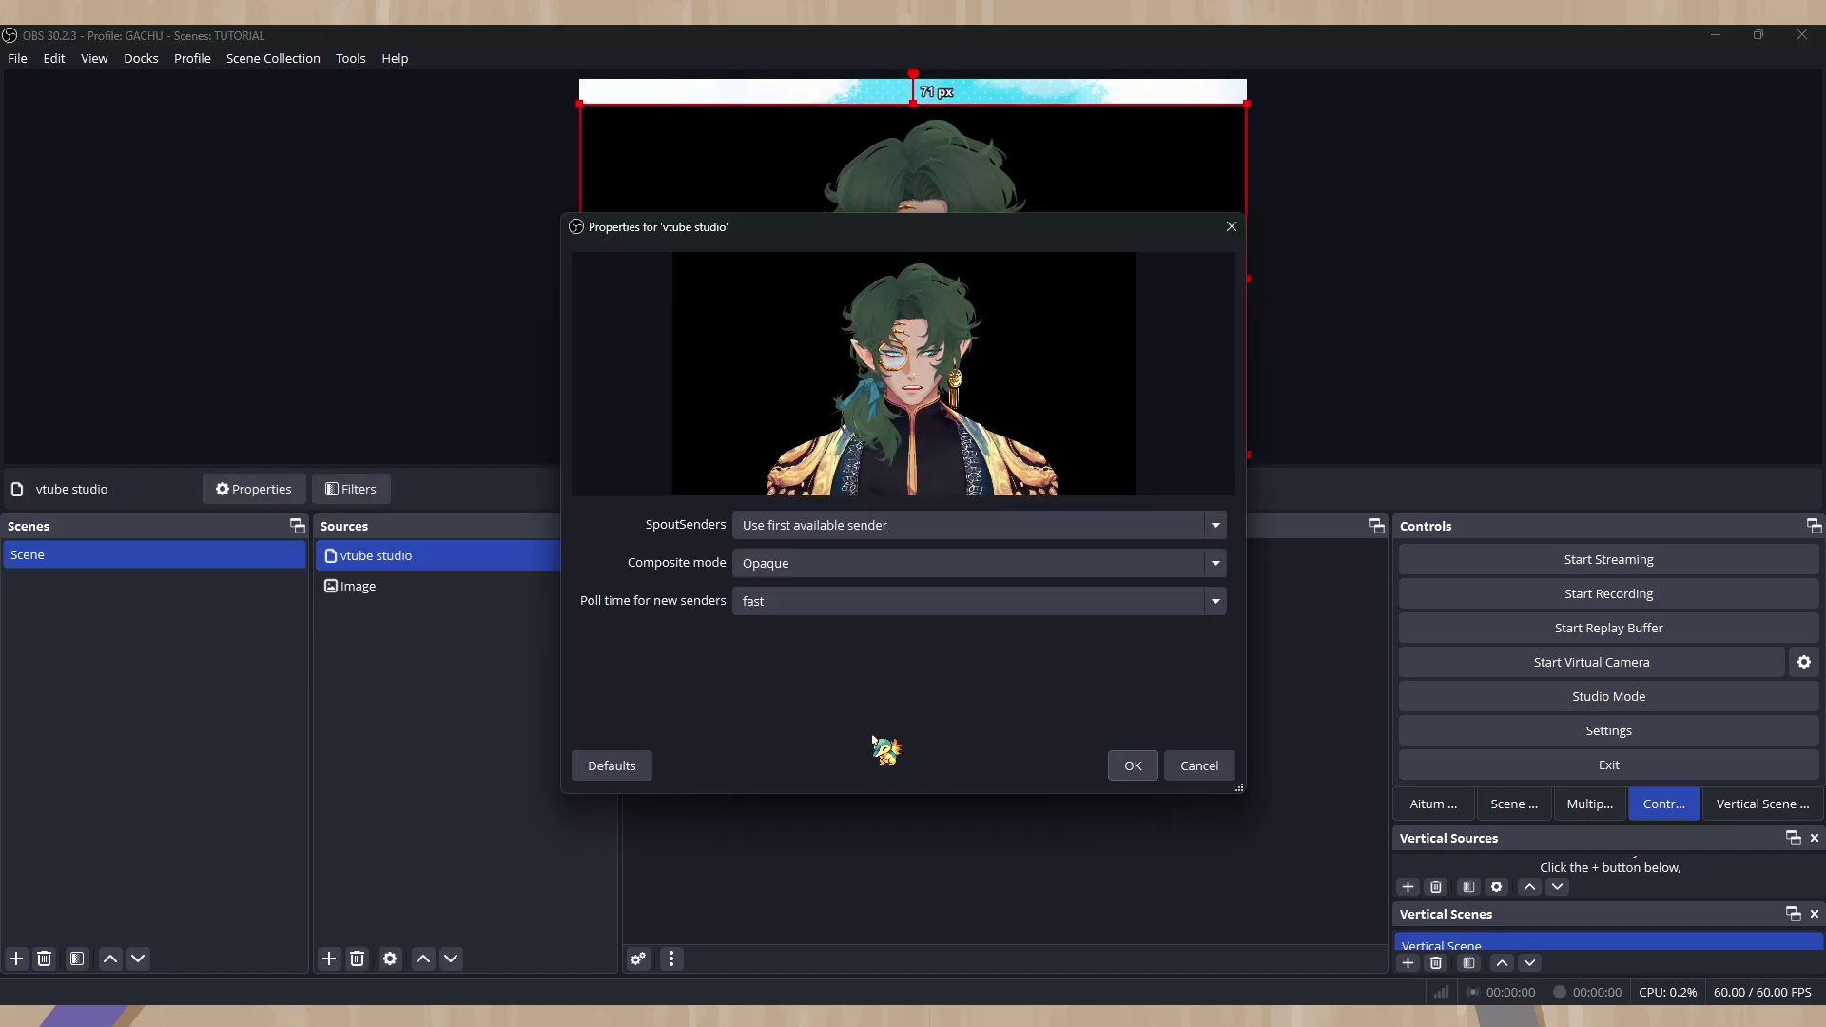
click(876, 564)
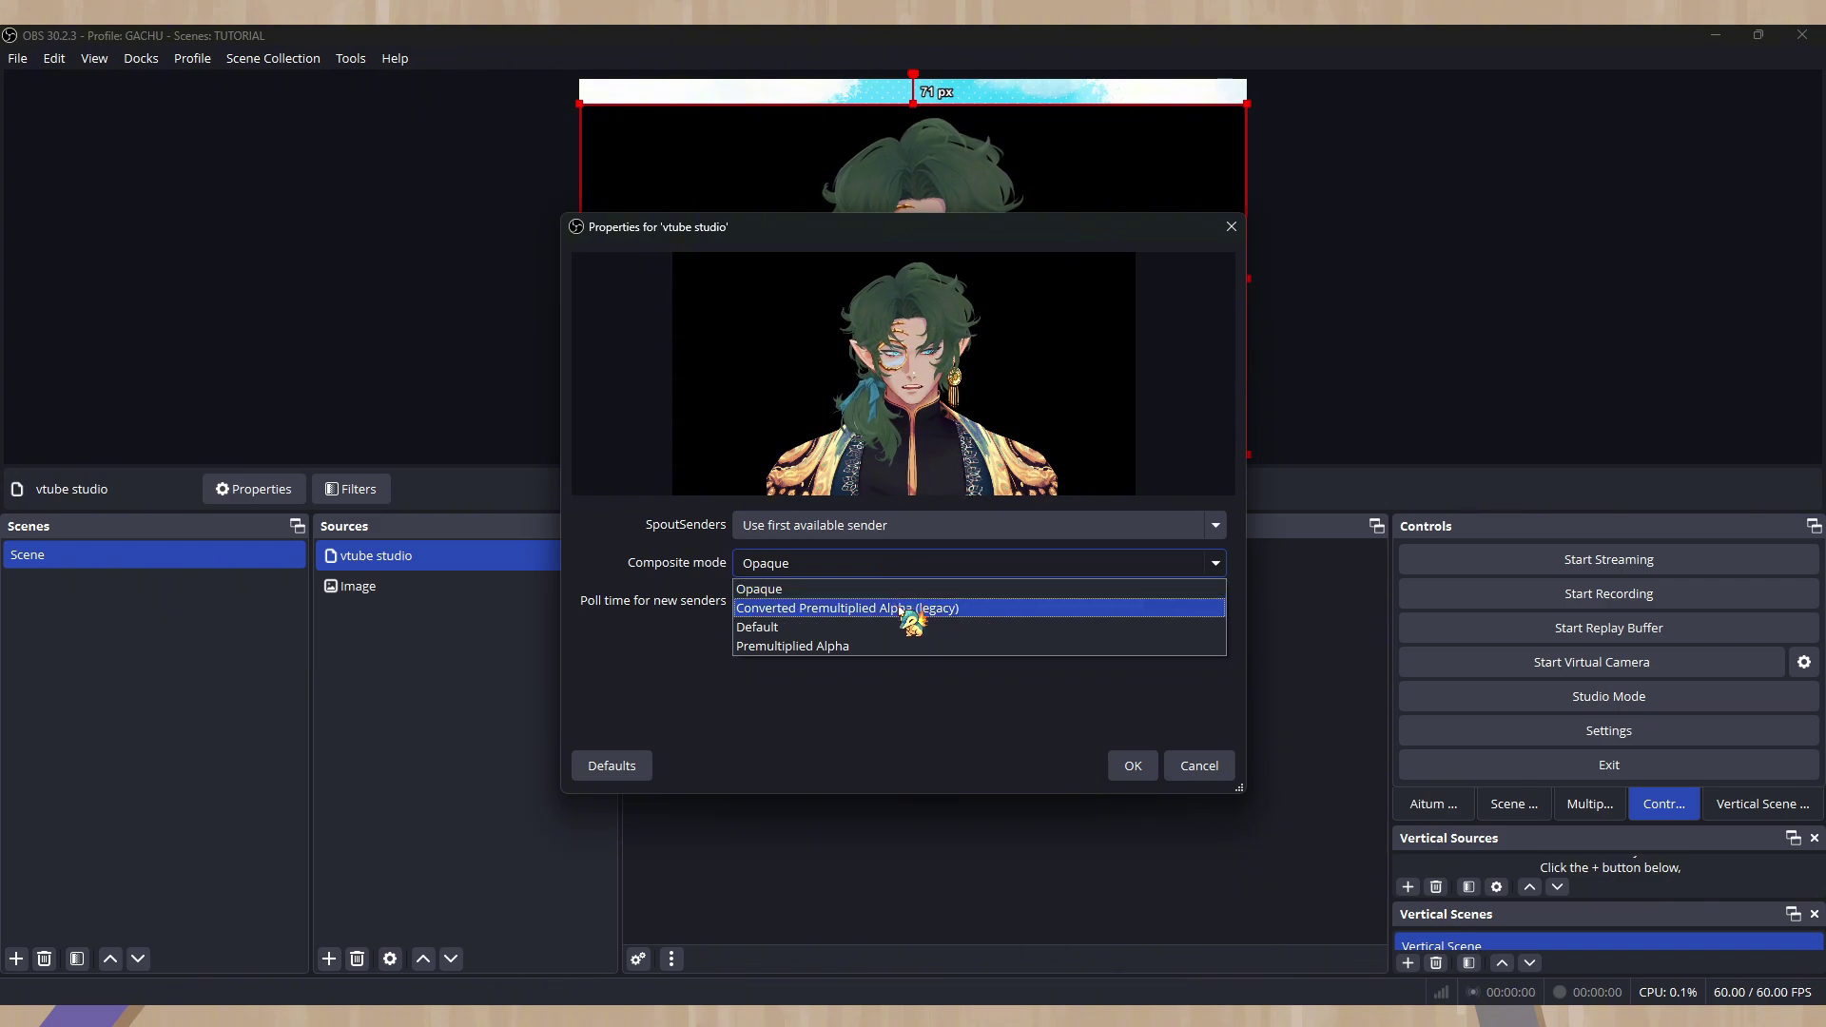
click(900, 609)
click(1132, 765)
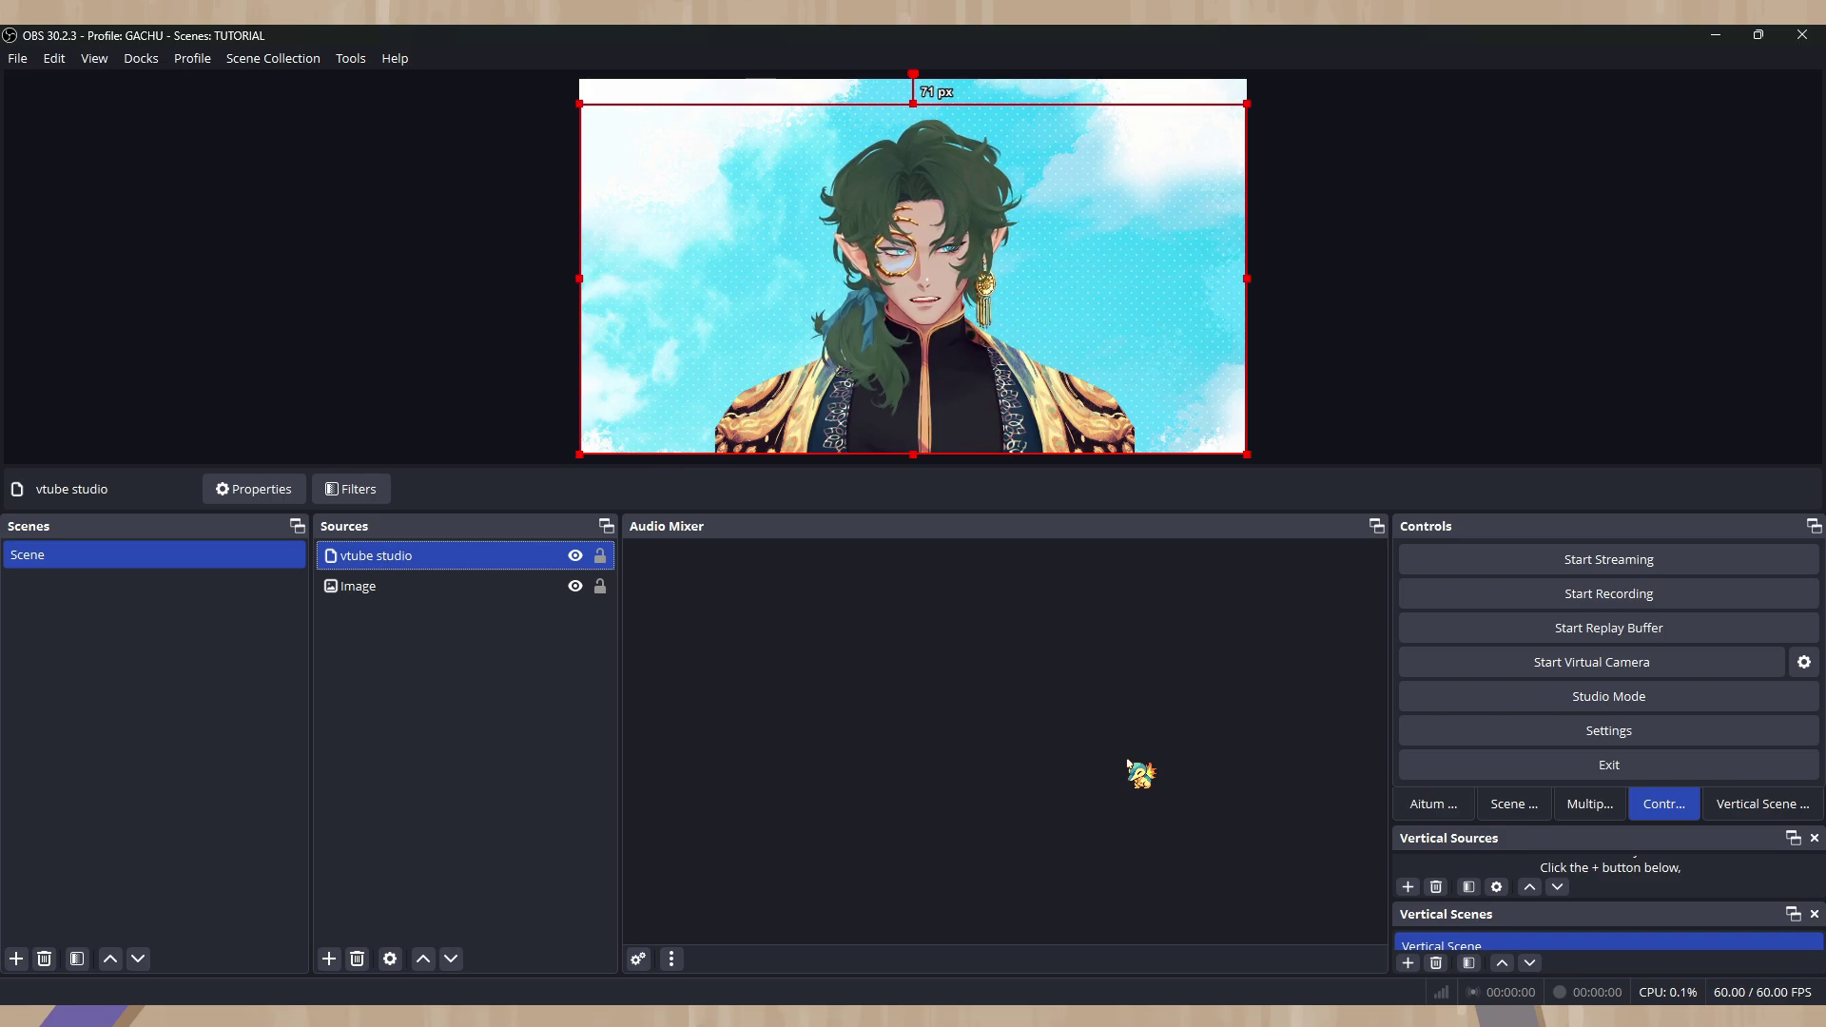
click(1326, 399)
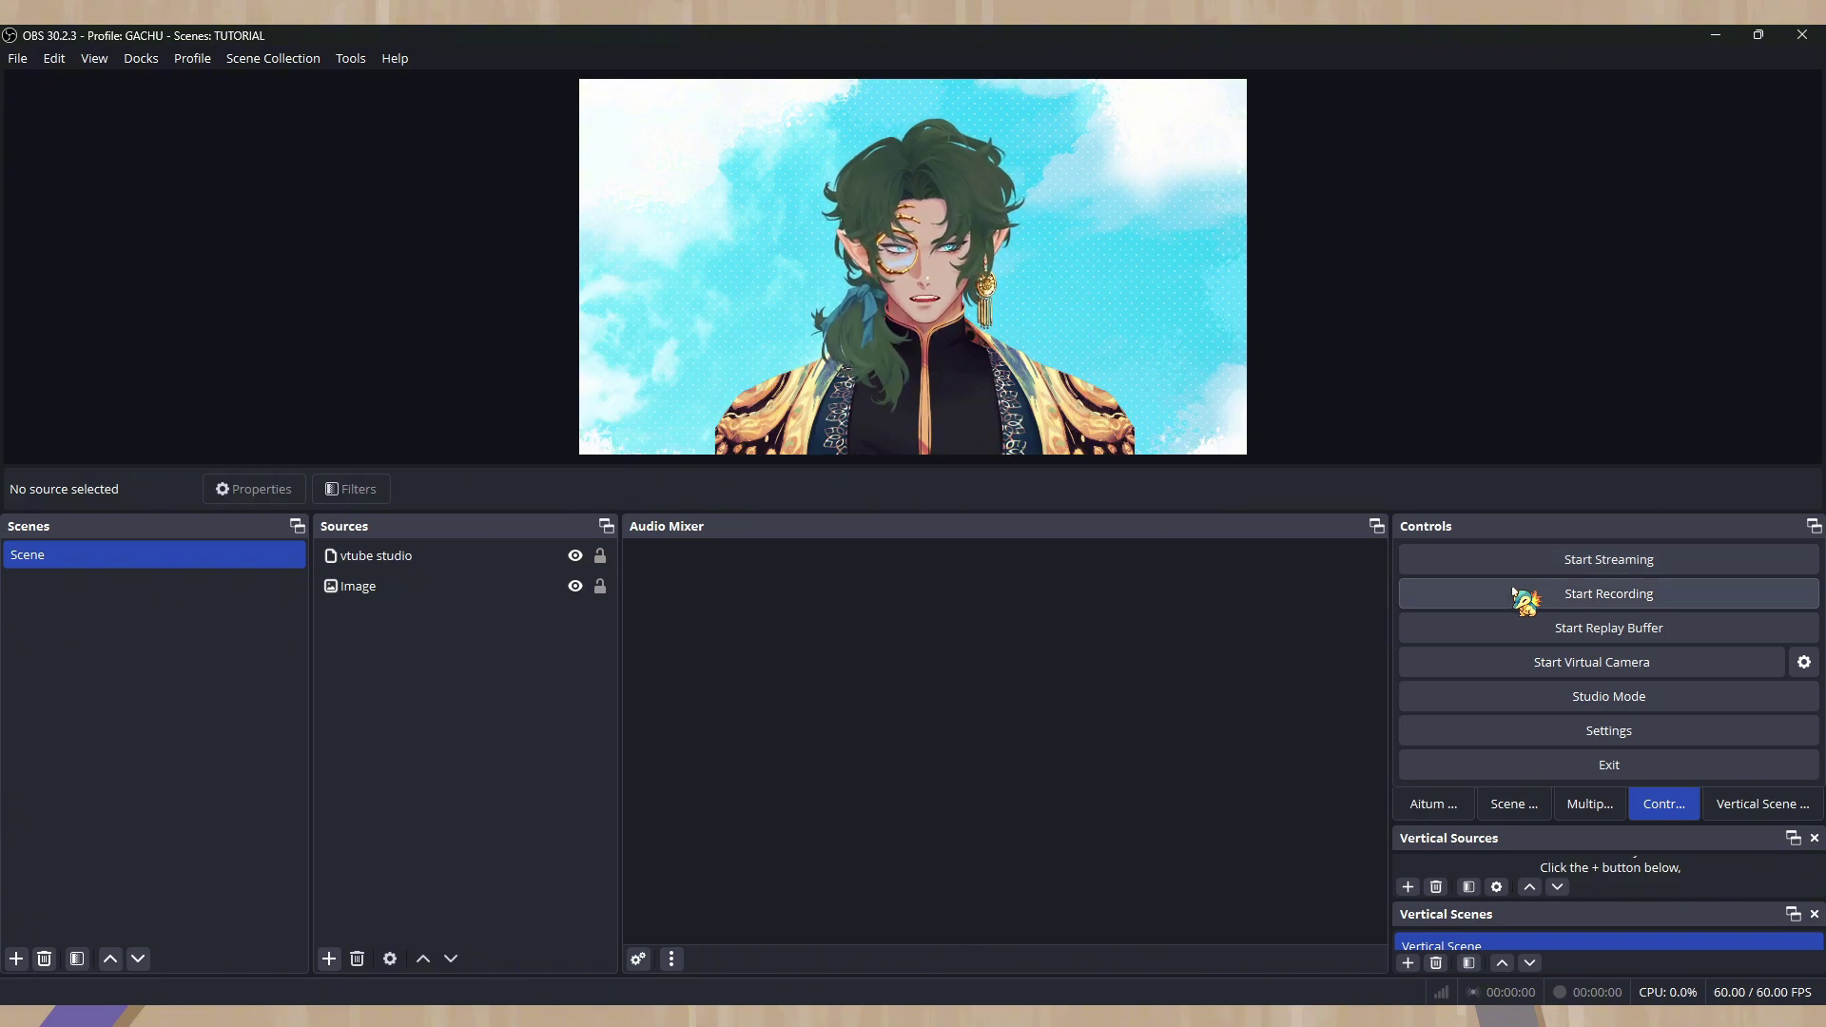
click(1490, 660)
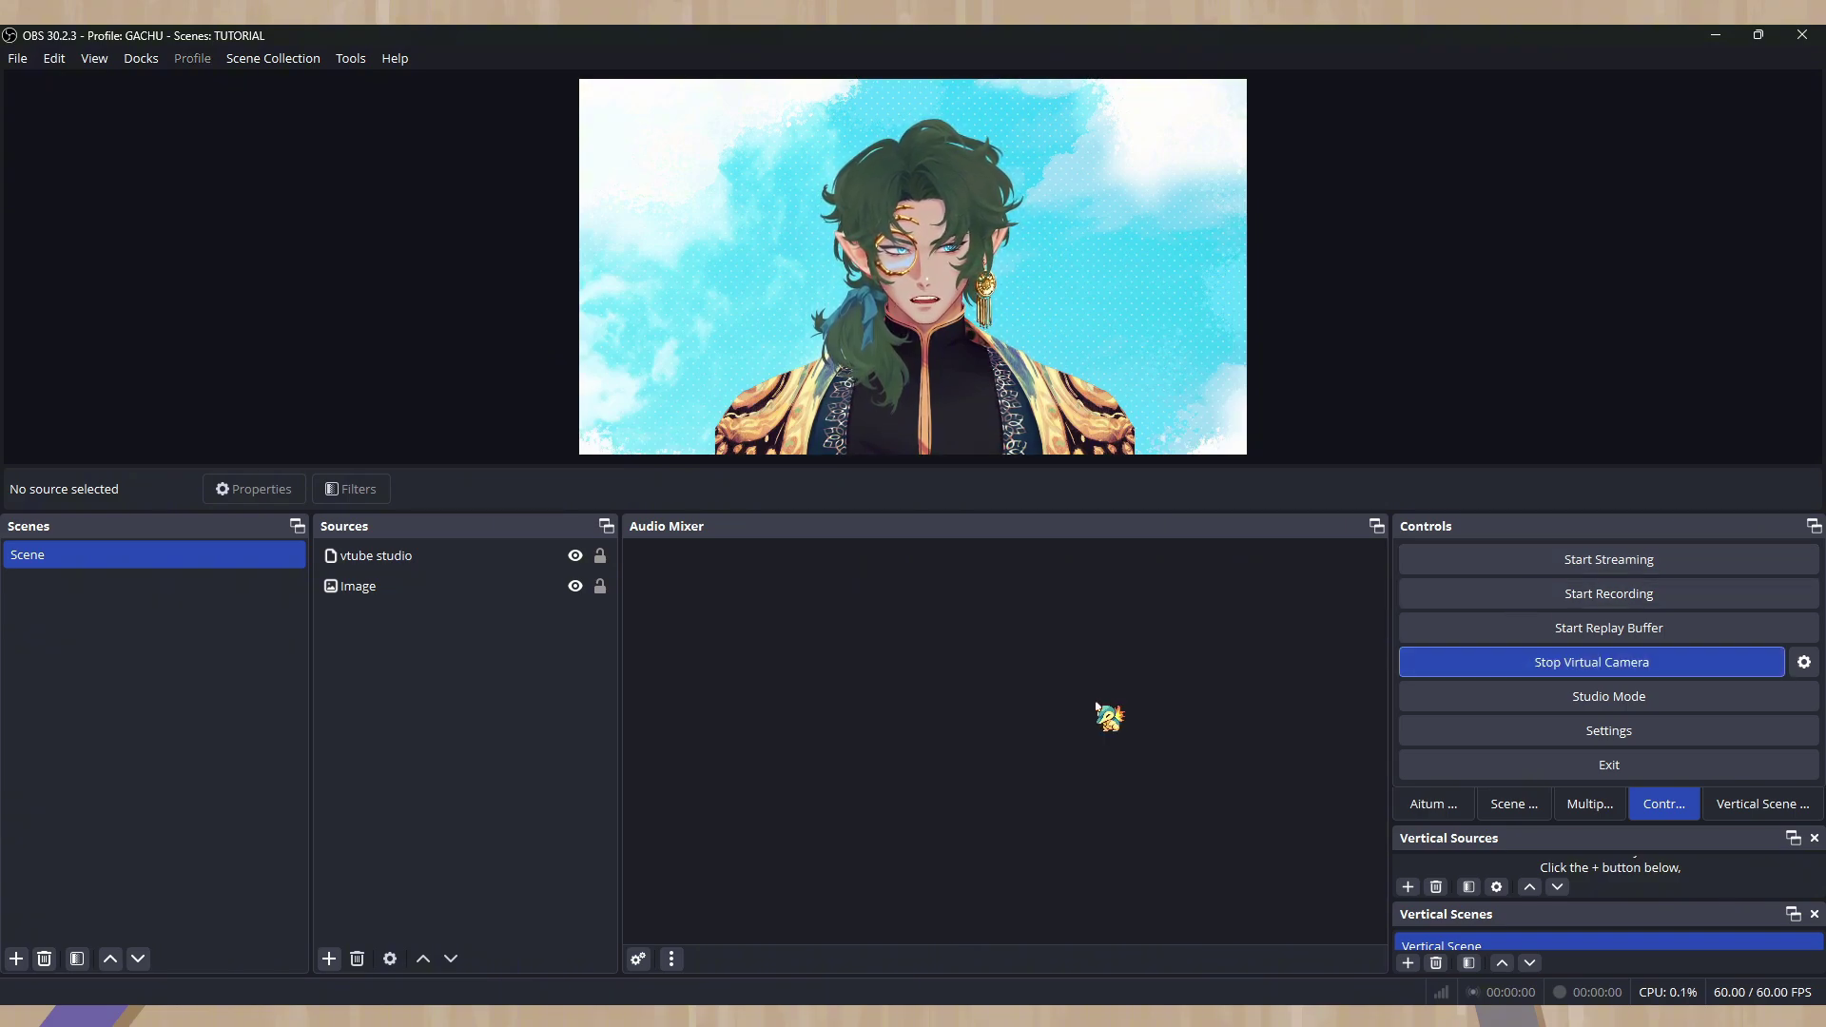